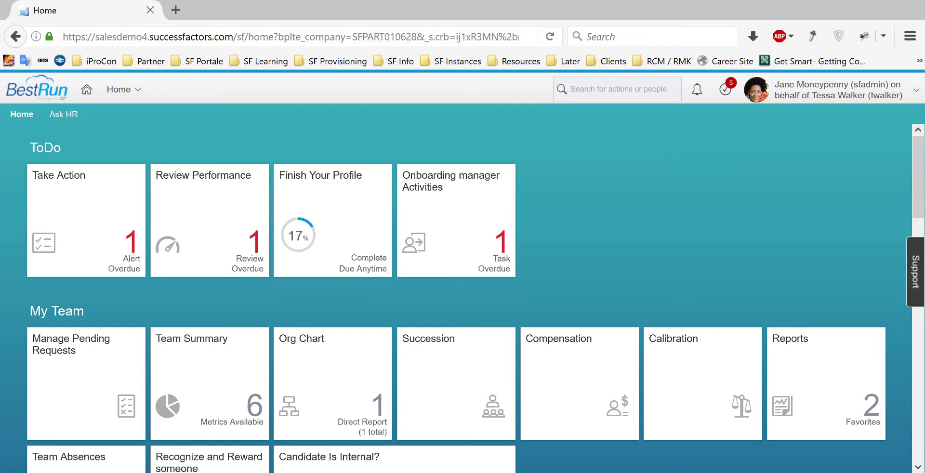
- Switch to the Recruiting module and scroll through the Job Requisitions table
{"action": "left_click", "coordinate": [121, 89]}
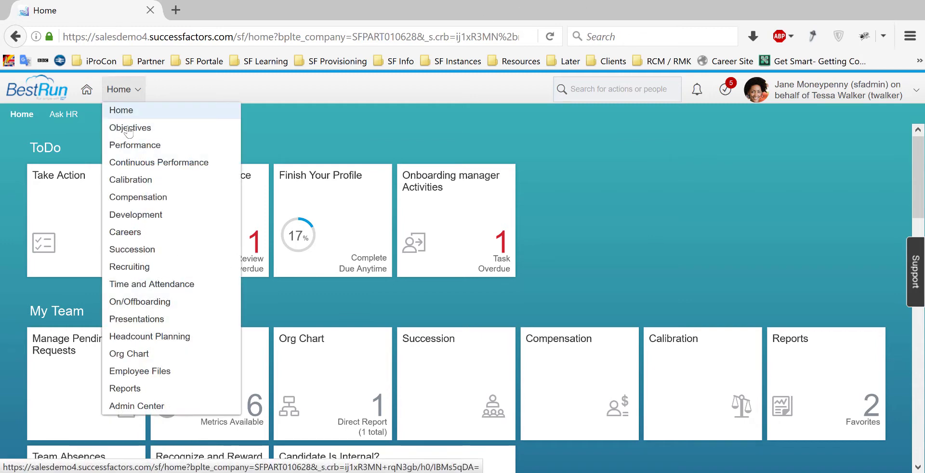
{"action": "left_click", "coordinate": [146, 271]}
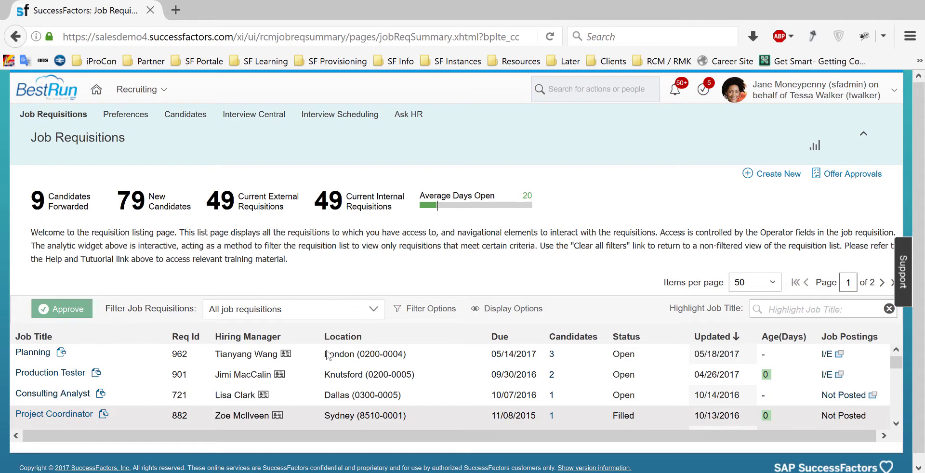
{"action": "scroll", "coordinate": [327, 381], "scroll_direction": "down", "scroll_amount": 1}
{"action": "scroll", "coordinate": [327, 380], "scroll_direction": "down", "scroll_amount": 1}
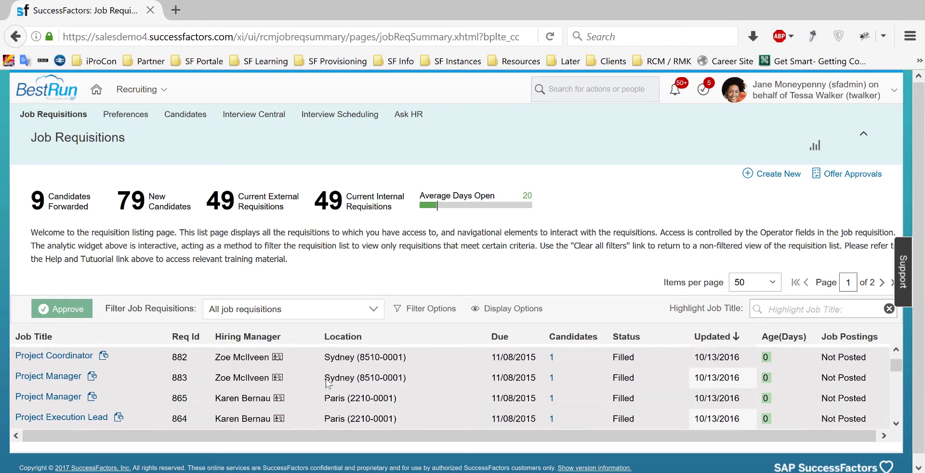
{"action": "scroll", "coordinate": [327, 383], "scroll_direction": "up", "scroll_amount": 2}
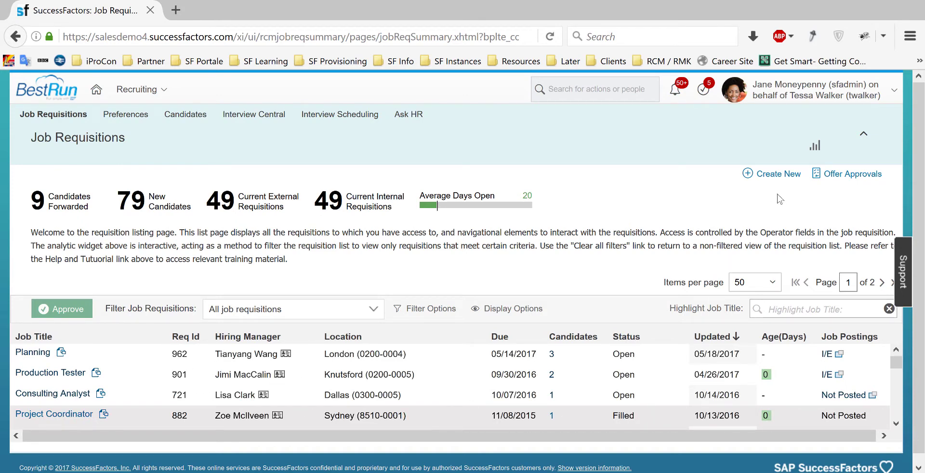
- Start a new Standard Job Requisition from a blank template
{"action": "left_click", "coordinate": [768, 177]}
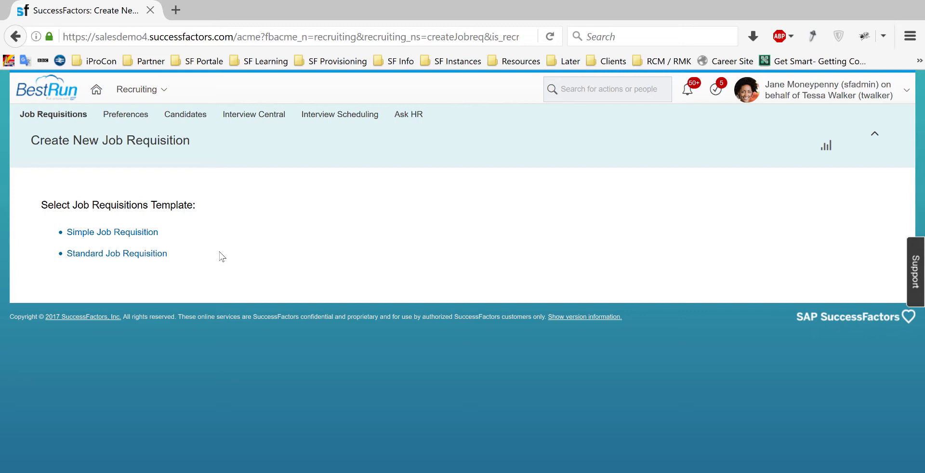
{"action": "left_click", "coordinate": [113, 255]}
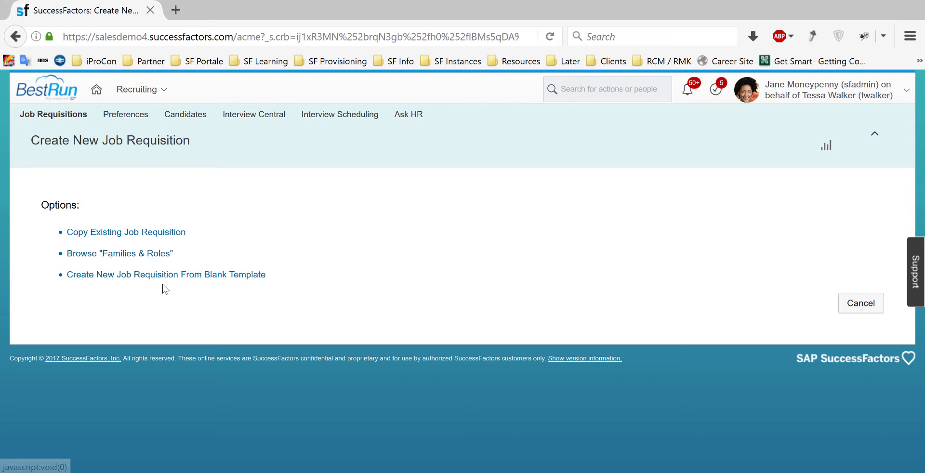
{"action": "left_click", "coordinate": [218, 275]}
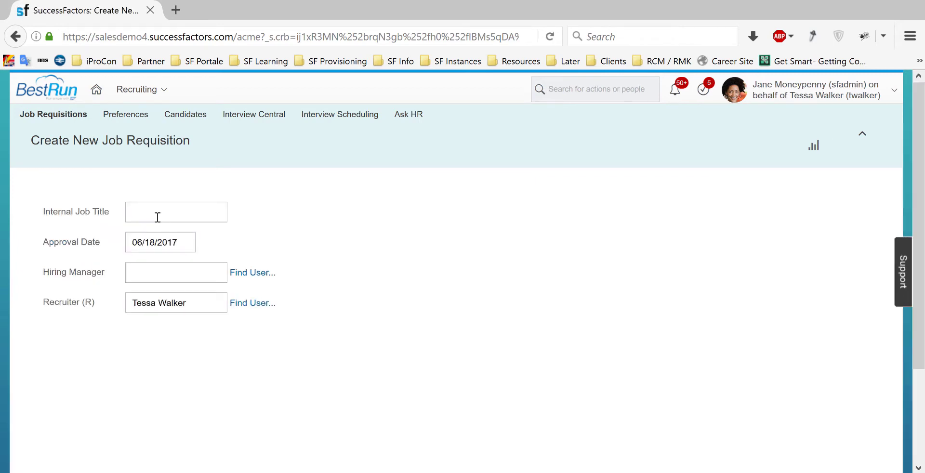
- Enter the internal job title 'Demo Test', pick the suggested hiring manager, and continue
{"action": "left_click", "coordinate": [150, 211]}
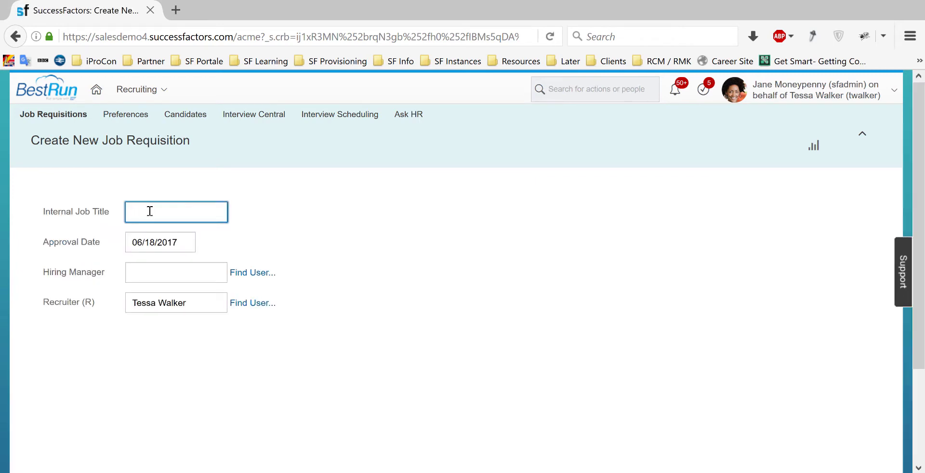
{"action": "type", "text": "Demo Test"}
{"action": "left_click", "coordinate": [187, 271]}
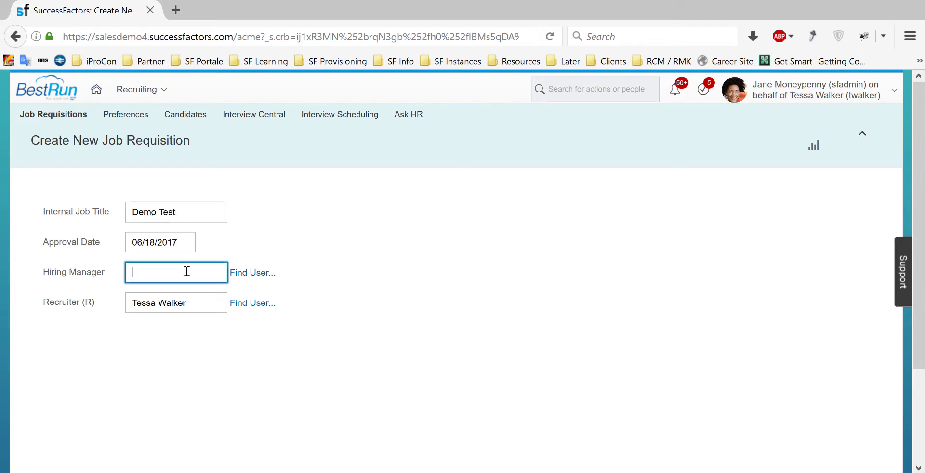
{"action": "type", "text": "Wang"}
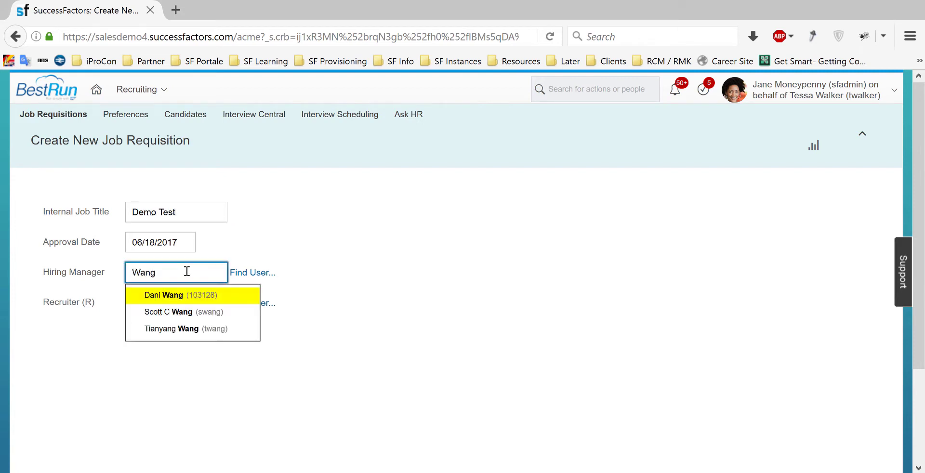
{"action": "left_click", "coordinate": [209, 323]}
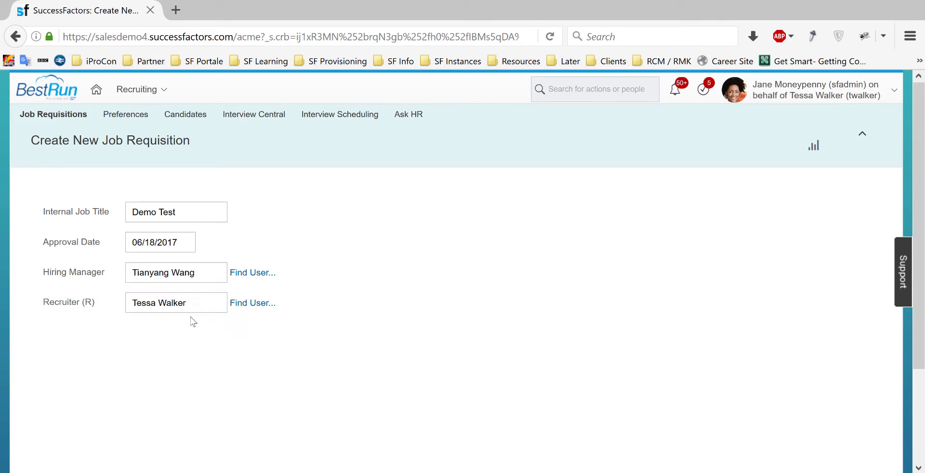
{"action": "scroll", "coordinate": [829, 328], "scroll_direction": "down", "scroll_amount": 4}
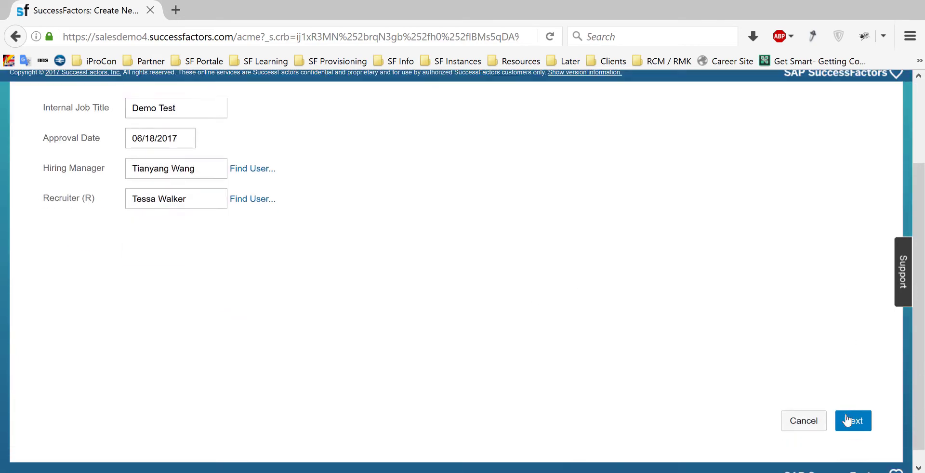
{"action": "left_click", "coordinate": [854, 407]}
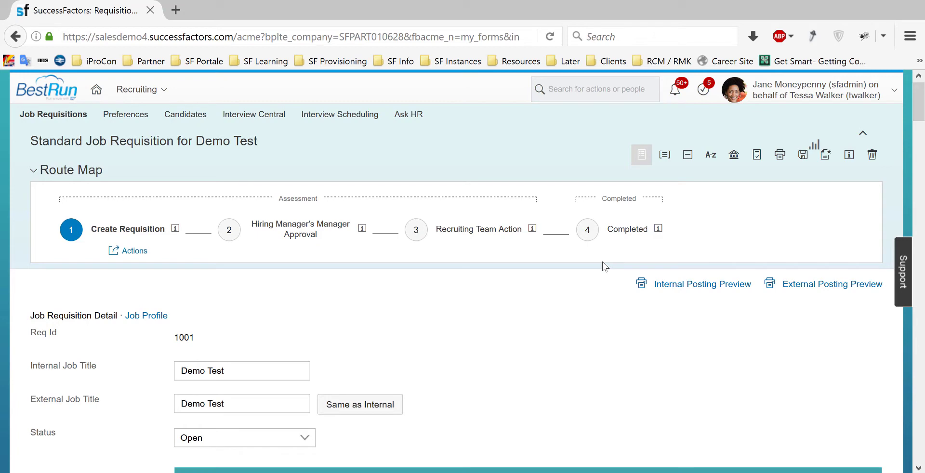
- Fill in Location Berlin (1010-0001), Posting Country Germany (DE) and Job Country Germany
{"action": "scroll", "coordinate": [591, 270], "scroll_direction": "down", "scroll_amount": 2}
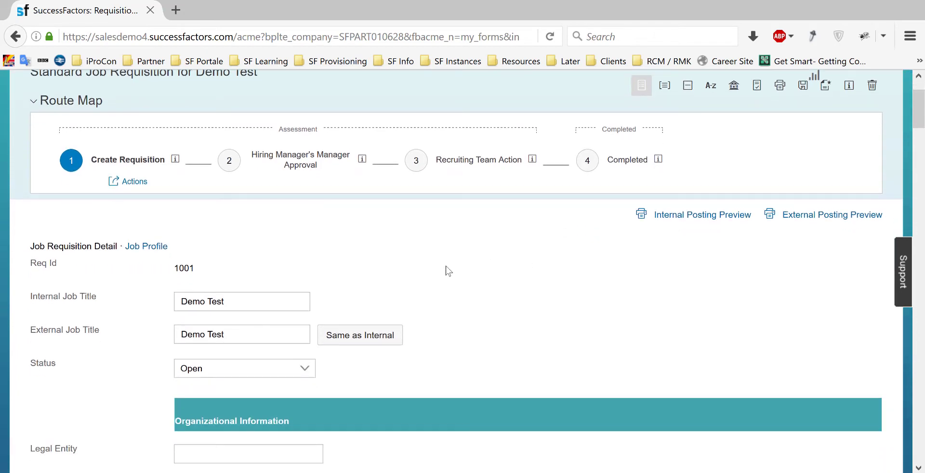
{"action": "scroll", "coordinate": [449, 271], "scroll_direction": "down", "scroll_amount": 2}
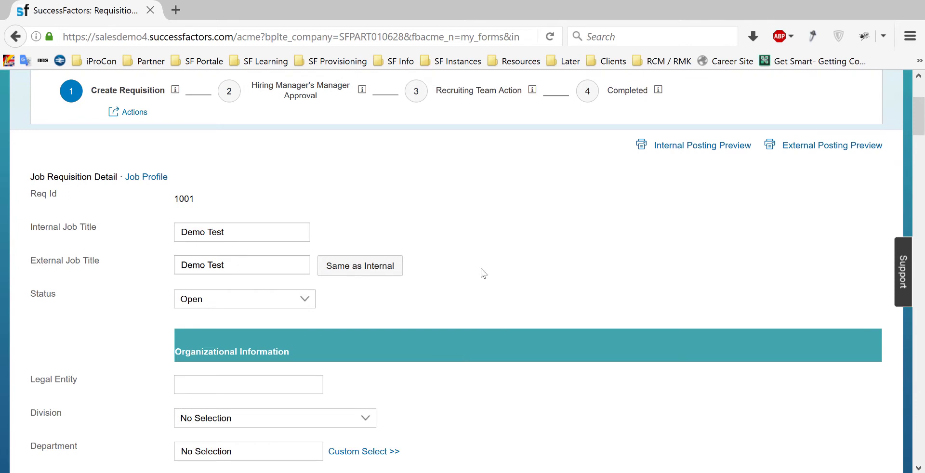
{"action": "scroll", "coordinate": [481, 273], "scroll_direction": "down", "scroll_amount": 2}
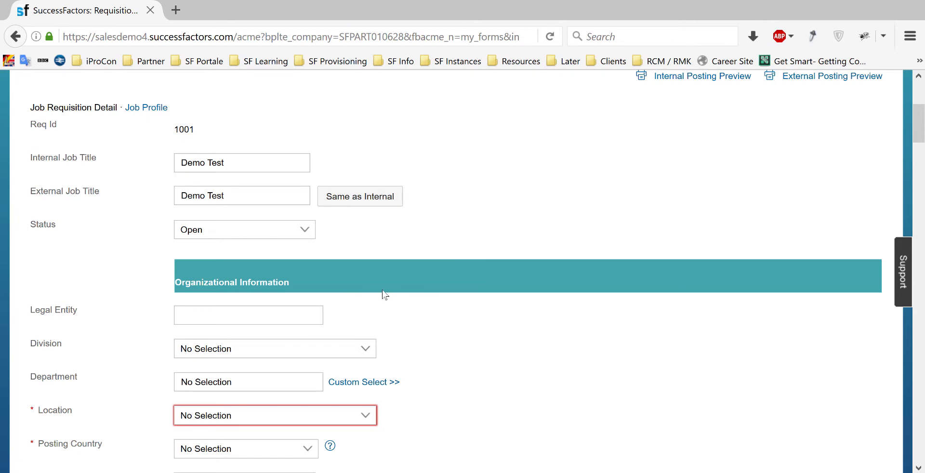
{"action": "scroll", "coordinate": [393, 289], "scroll_direction": "down", "scroll_amount": 2}
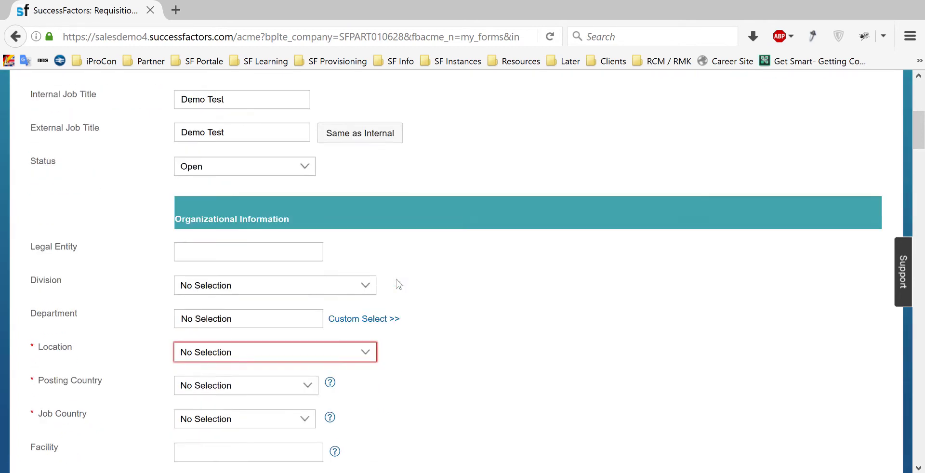
{"action": "left_click", "coordinate": [209, 346]}
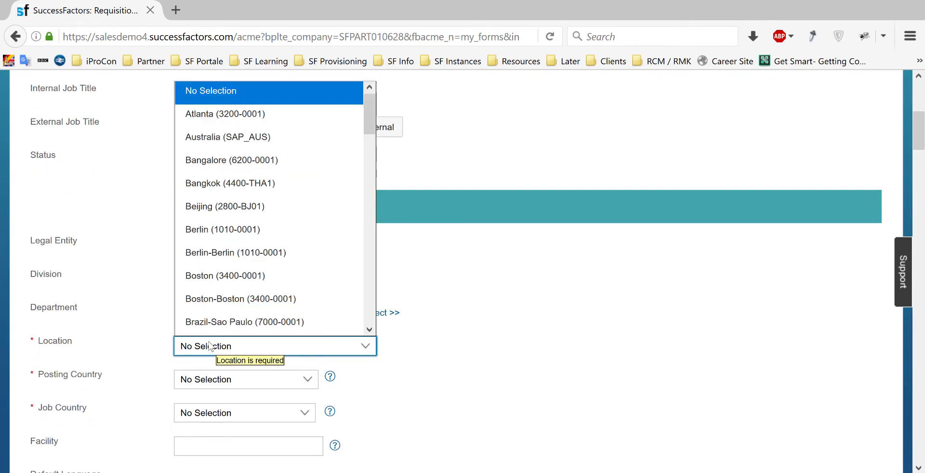
{"action": "left_click", "coordinate": [241, 231]}
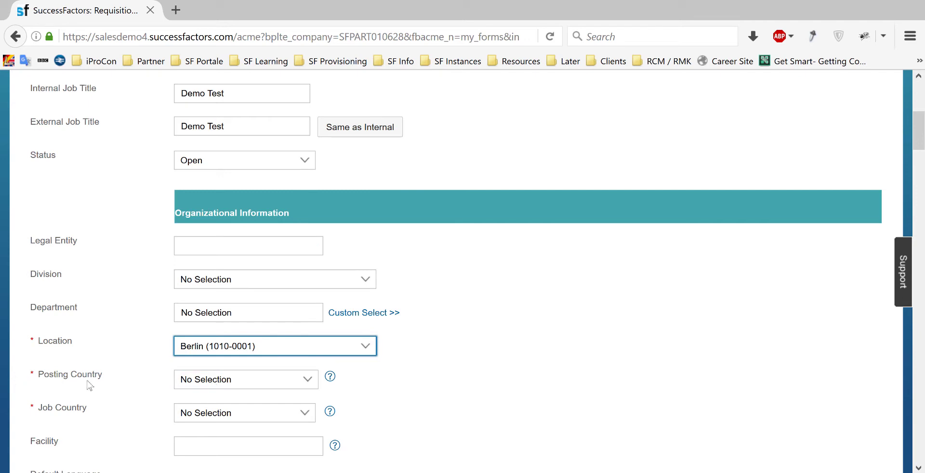
{"action": "left_click", "coordinate": [215, 388]}
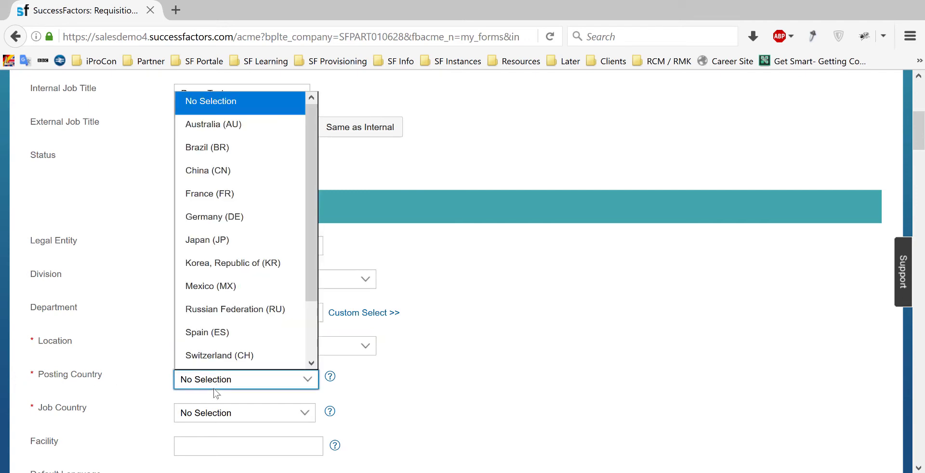
{"action": "left_click", "coordinate": [228, 235]}
{"action": "left_click", "coordinate": [207, 414]}
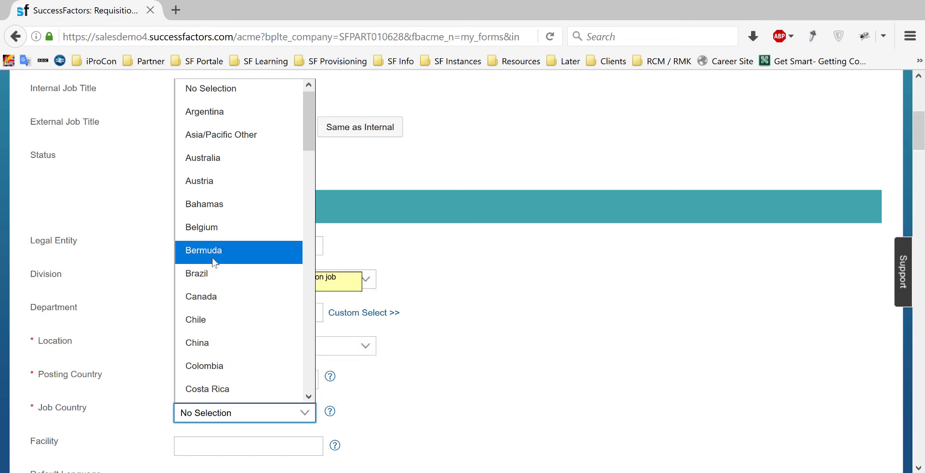
{"action": "key", "text": "g"}
{"action": "left_click", "coordinate": [212, 388]}
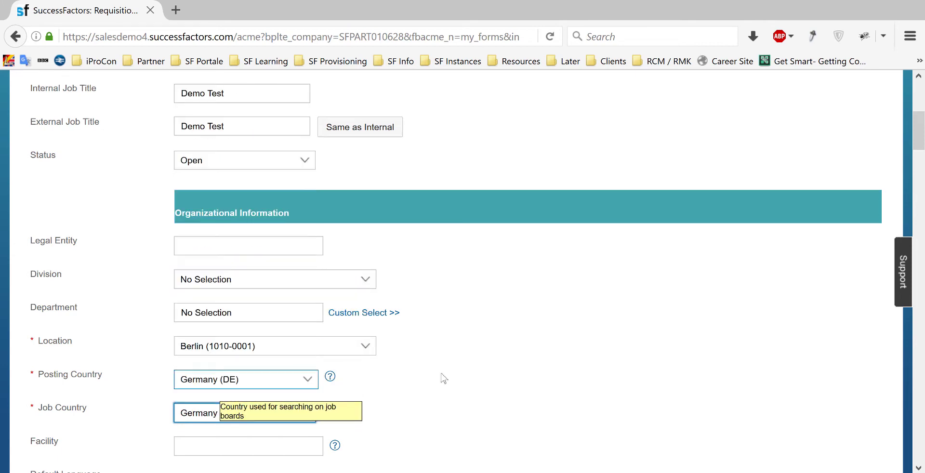
{"action": "scroll", "coordinate": [562, 370], "scroll_direction": "down", "scroll_amount": 6}
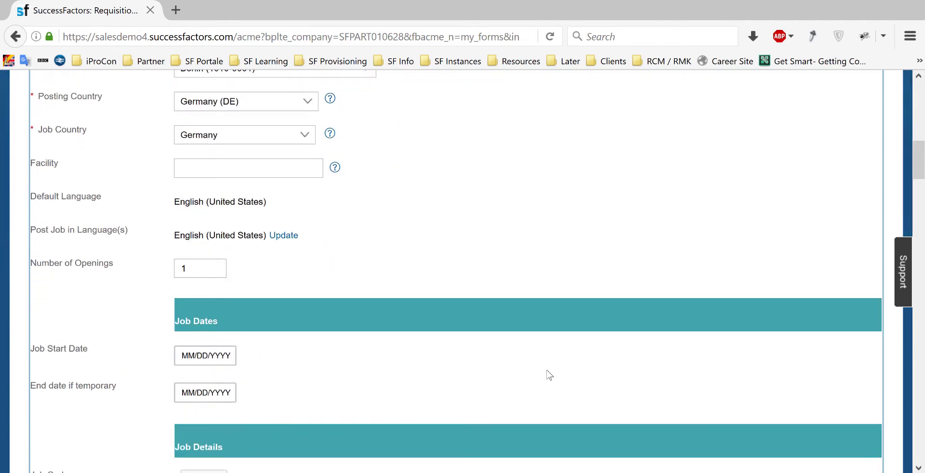
{"action": "scroll", "coordinate": [549, 375], "scroll_direction": "down", "scroll_amount": 5}
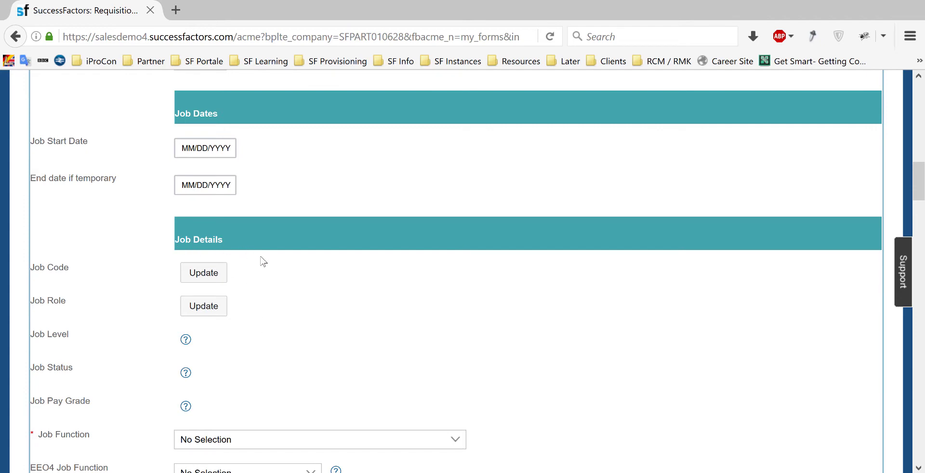
{"action": "scroll", "coordinate": [361, 312], "scroll_direction": "up", "scroll_amount": 10}
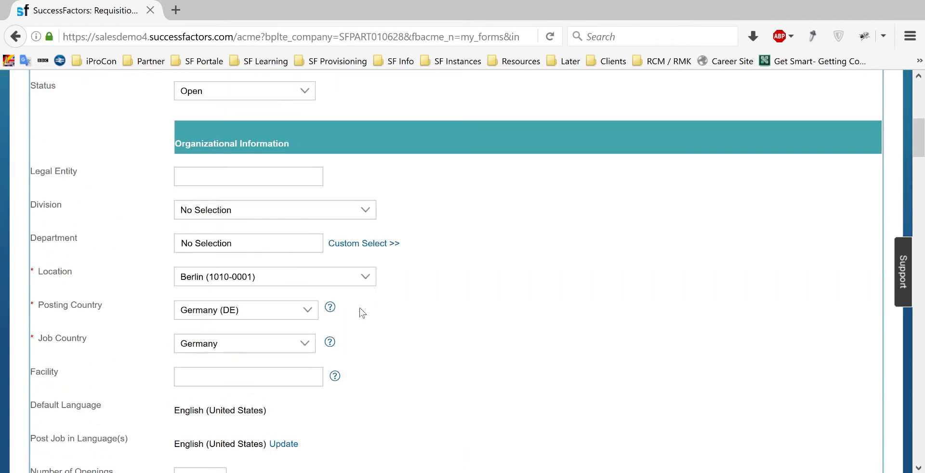
{"action": "scroll", "coordinate": [425, 295], "scroll_direction": "up", "scroll_amount": 2}
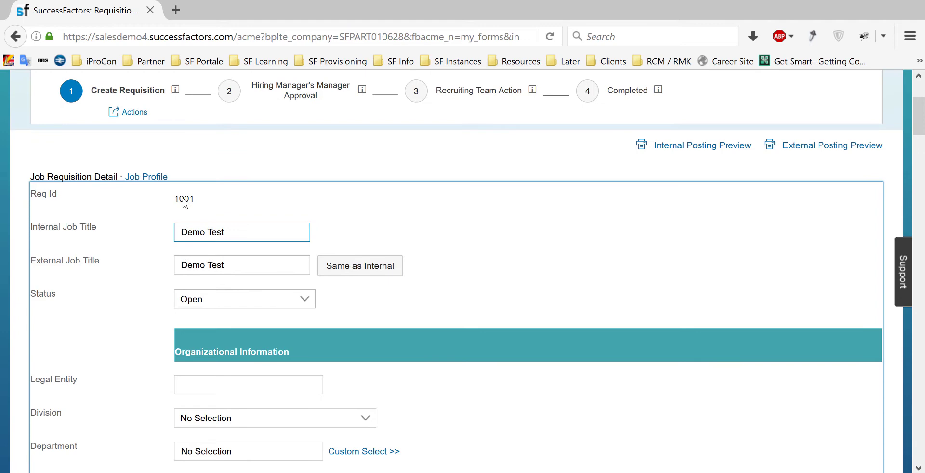
- In the job profile, choose the Human Resources job family and the HR Professional role
{"action": "left_click", "coordinate": [145, 177]}
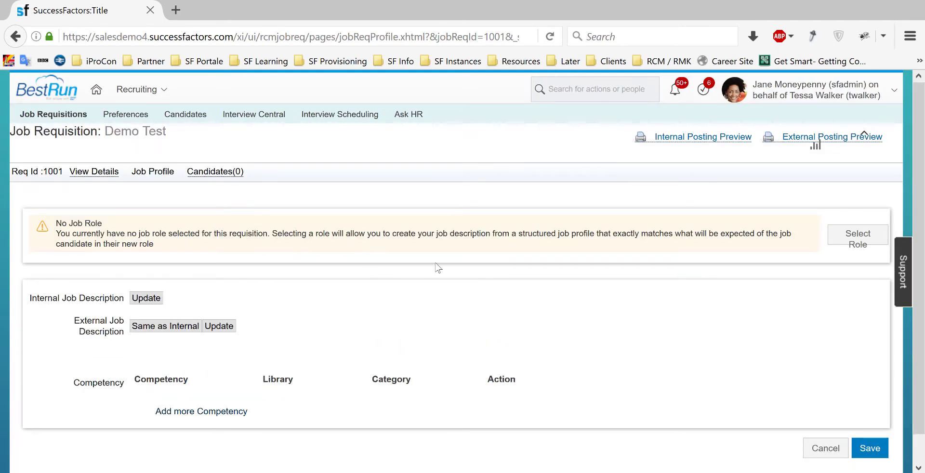
{"action": "left_click", "coordinate": [862, 242]}
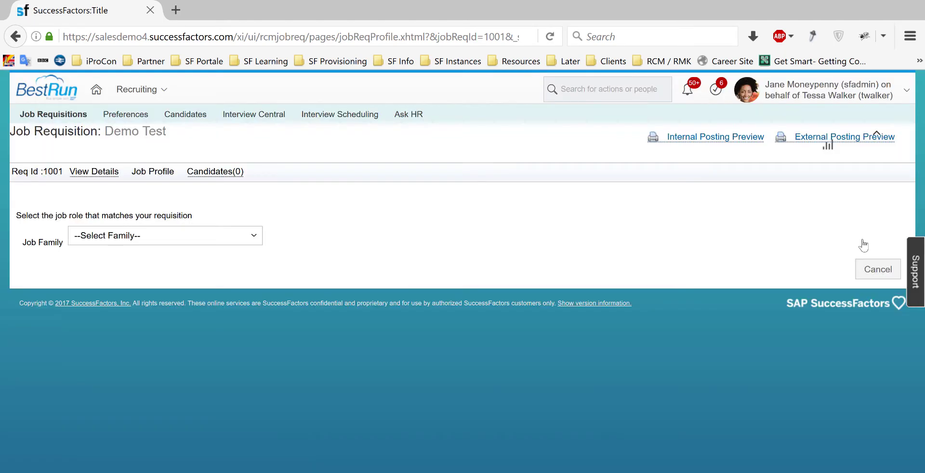
{"action": "left_click", "coordinate": [217, 241]}
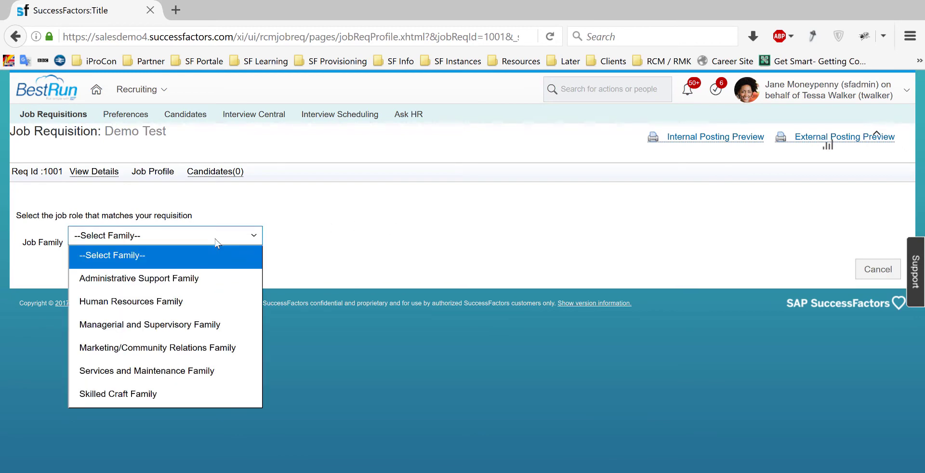
{"action": "left_click", "coordinate": [171, 301]}
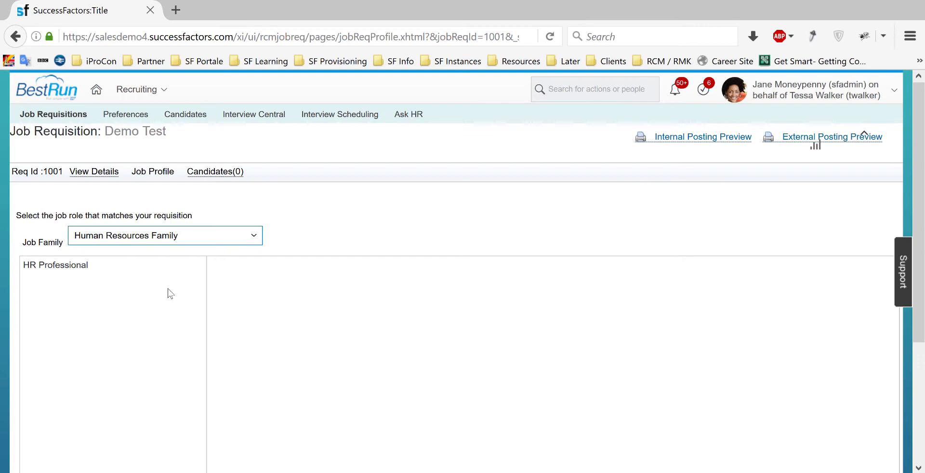
{"action": "left_click", "coordinate": [76, 268]}
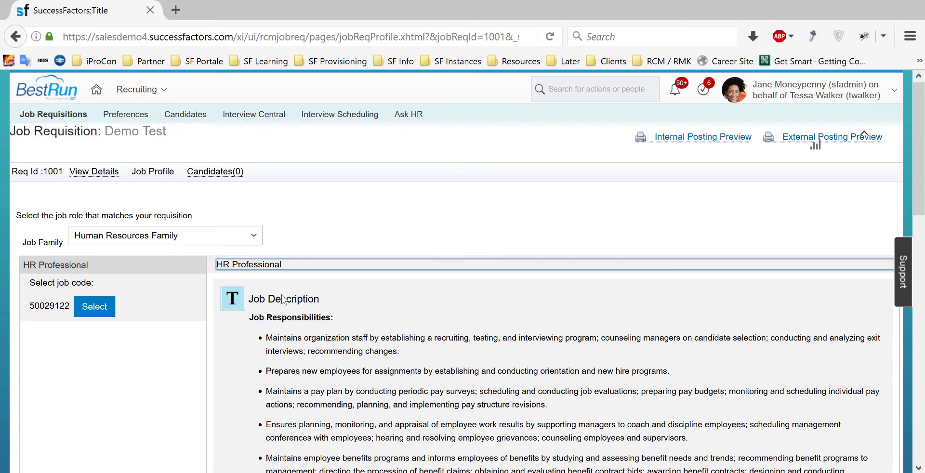
- Apply job code 50029122 and confirm overwriting the existing job profile
{"action": "scroll", "coordinate": [348, 314], "scroll_direction": "down", "scroll_amount": 4}
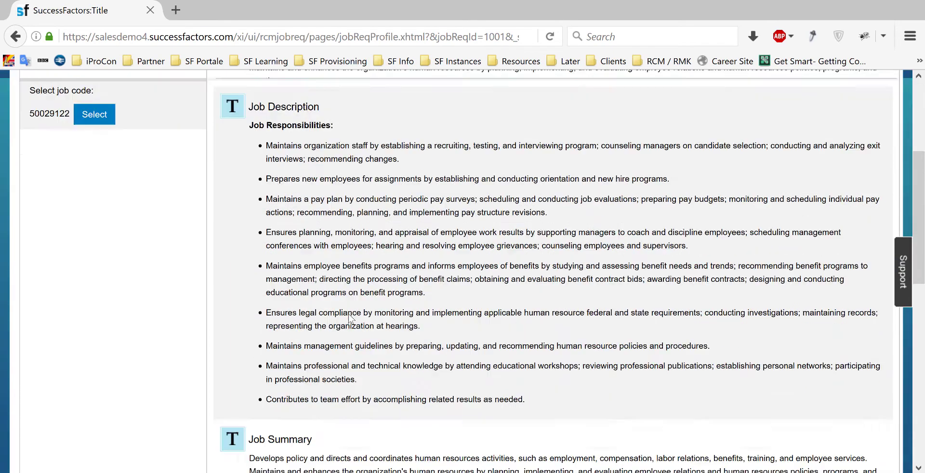
{"action": "scroll", "coordinate": [348, 313], "scroll_direction": "down", "scroll_amount": 3}
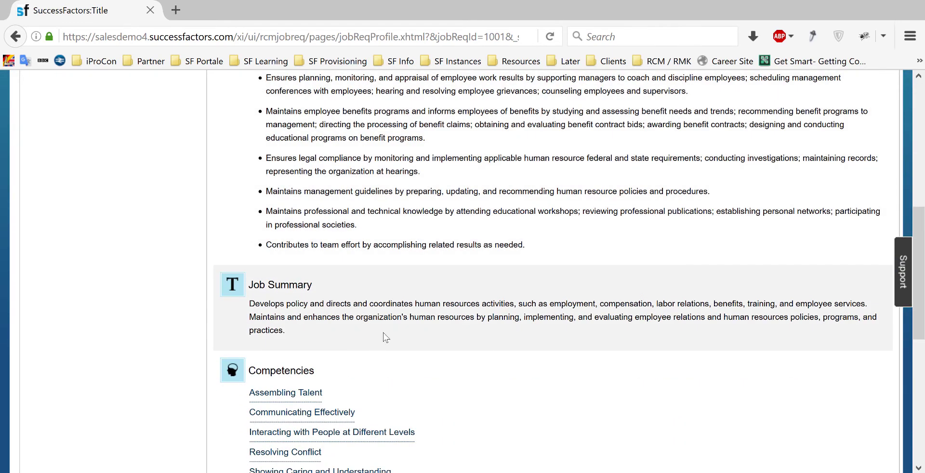
{"action": "scroll", "coordinate": [385, 337], "scroll_direction": "down", "scroll_amount": 3}
{"action": "scroll", "coordinate": [378, 379], "scroll_direction": "down", "scroll_amount": 2}
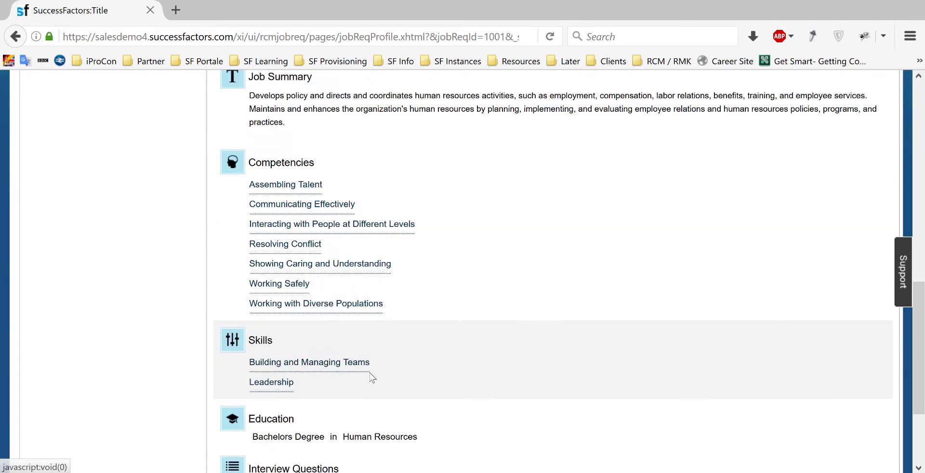
{"action": "scroll", "coordinate": [372, 377], "scroll_direction": "down", "scroll_amount": 2}
{"action": "scroll", "coordinate": [556, 337], "scroll_direction": "down", "scroll_amount": 1}
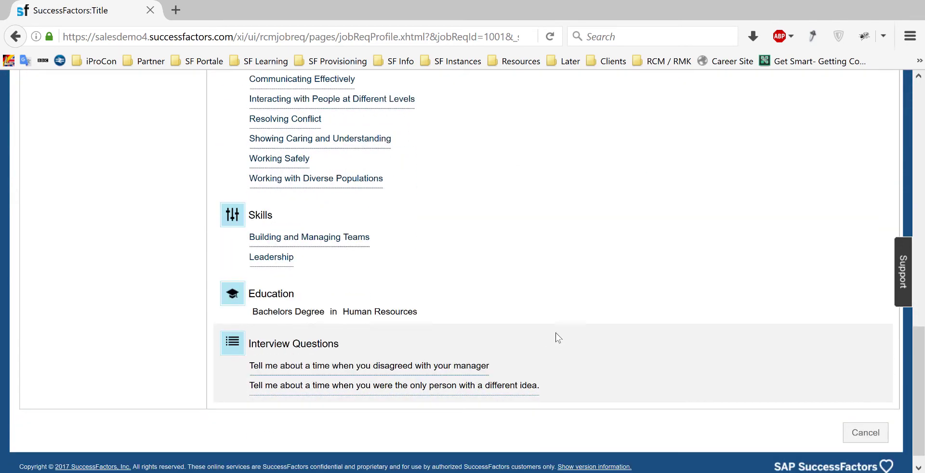
{"action": "scroll", "coordinate": [556, 332], "scroll_direction": "up", "scroll_amount": 3}
{"action": "scroll", "coordinate": [556, 327], "scroll_direction": "up", "scroll_amount": 8}
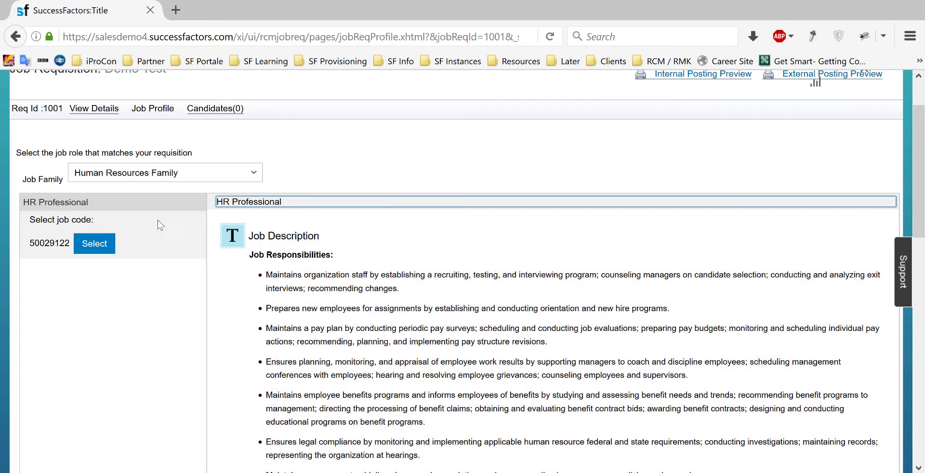
{"action": "left_click", "coordinate": [100, 246]}
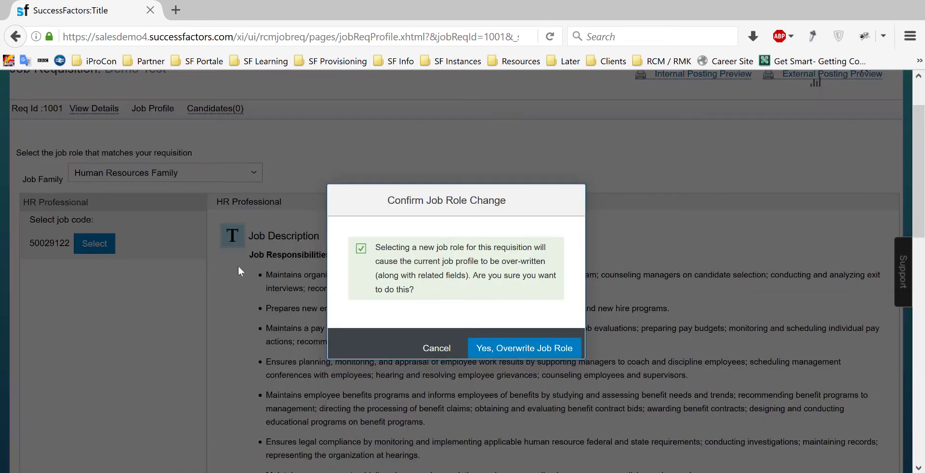
{"action": "left_click", "coordinate": [507, 348]}
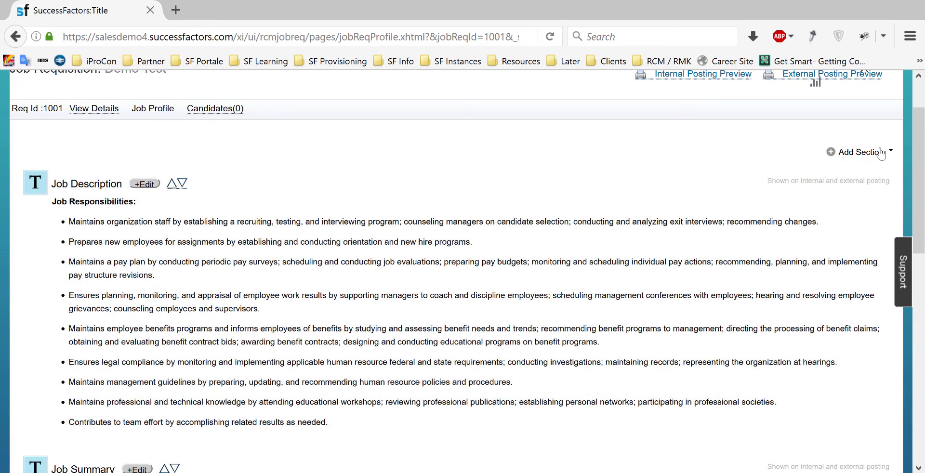
{"action": "left_click", "coordinate": [880, 154]}
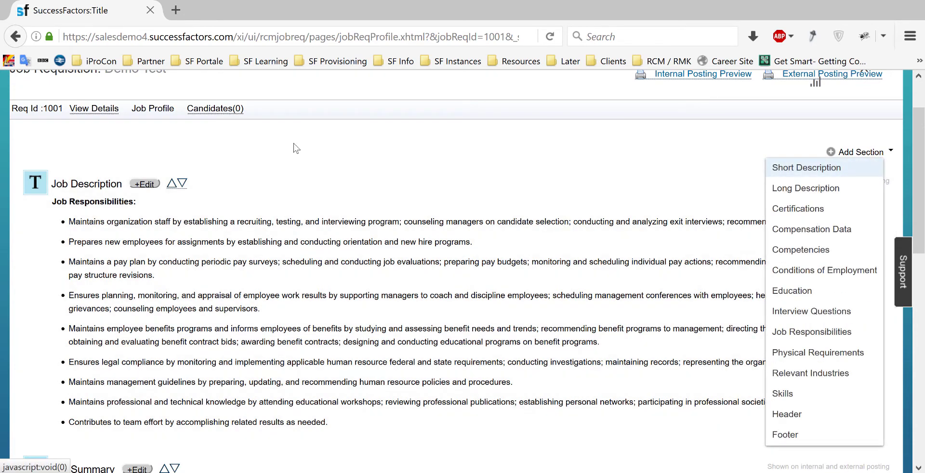
{"action": "left_click", "coordinate": [289, 147]}
{"action": "scroll", "coordinate": [203, 156], "scroll_direction": "up", "scroll_amount": 2}
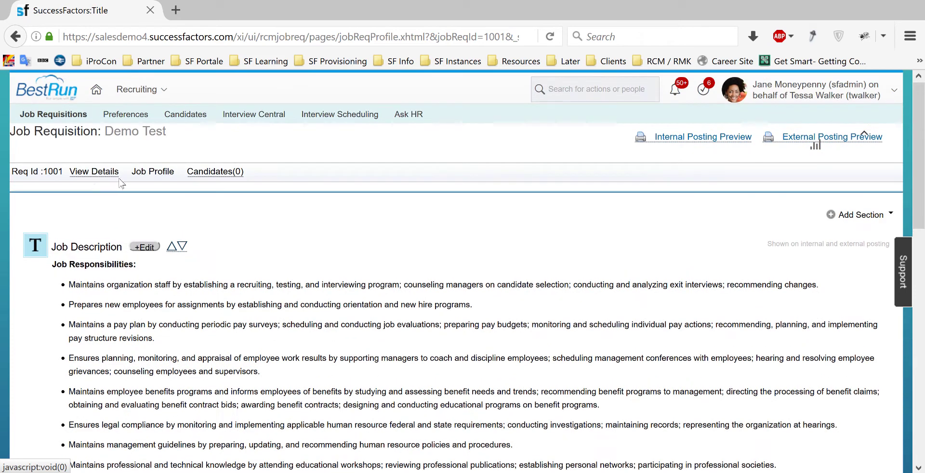
- In the requisition details, set Location Berlin-Berlin (1010-0001), Posting Country Germany (DE), Job Country Germany
{"action": "left_click", "coordinate": [93, 172]}
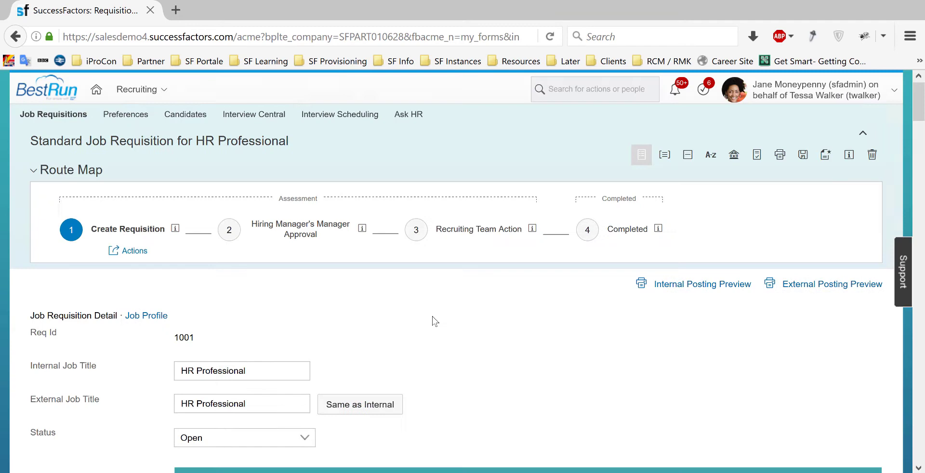
{"action": "scroll", "coordinate": [429, 319], "scroll_direction": "down", "scroll_amount": 6}
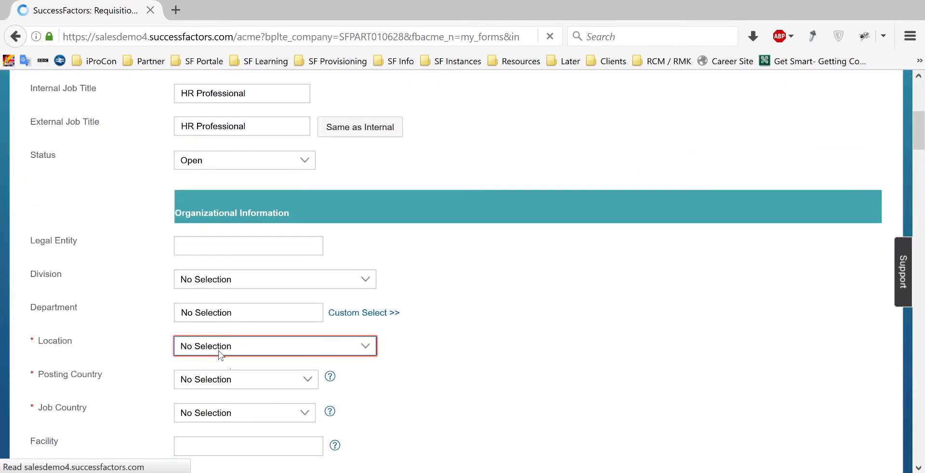
{"action": "left_click", "coordinate": [221, 349]}
{"action": "left_click", "coordinate": [230, 252]}
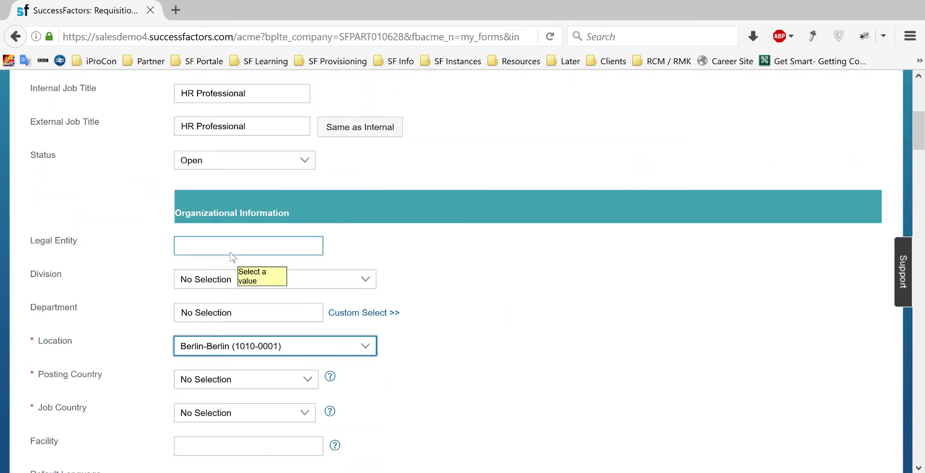
{"action": "left_click", "coordinate": [229, 378]}
{"action": "left_click", "coordinate": [215, 216]}
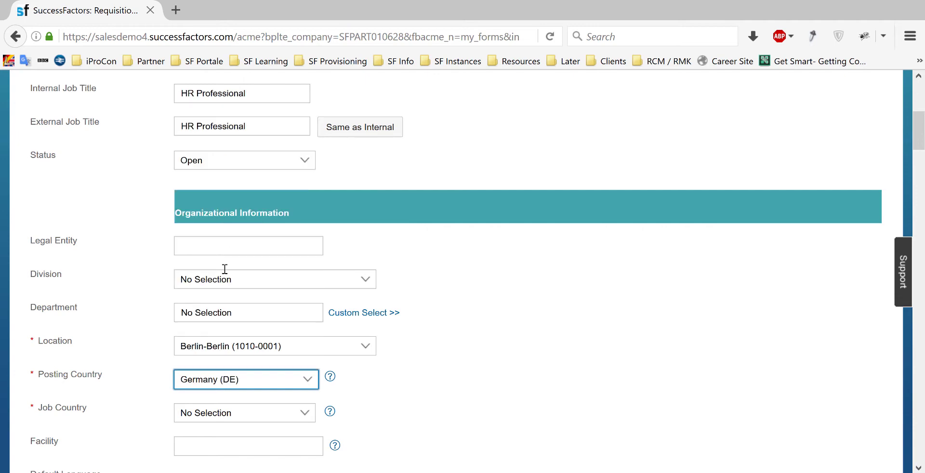
{"action": "left_click", "coordinate": [238, 415]}
{"action": "key", "text": "g"}
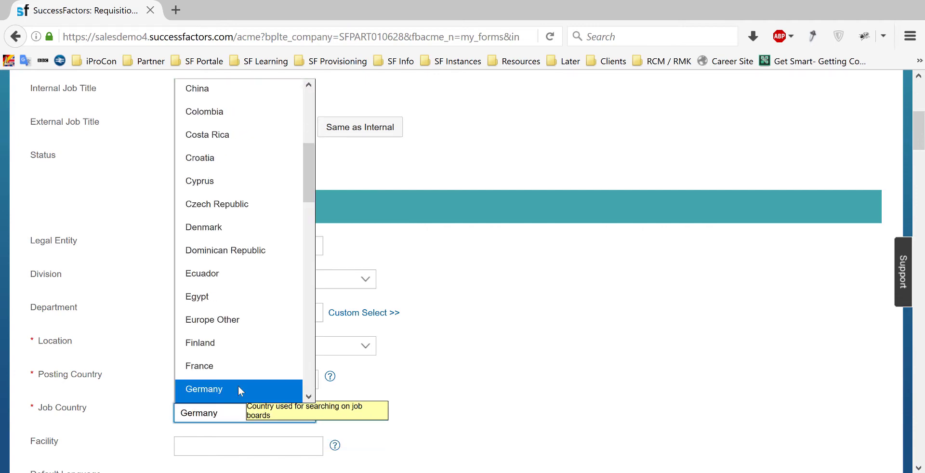
{"action": "left_click", "coordinate": [238, 386]}
- Choose a job function for the requisition
{"action": "scroll", "coordinate": [532, 380], "scroll_direction": "down", "scroll_amount": 4}
{"action": "scroll", "coordinate": [530, 380], "scroll_direction": "down", "scroll_amount": 7}
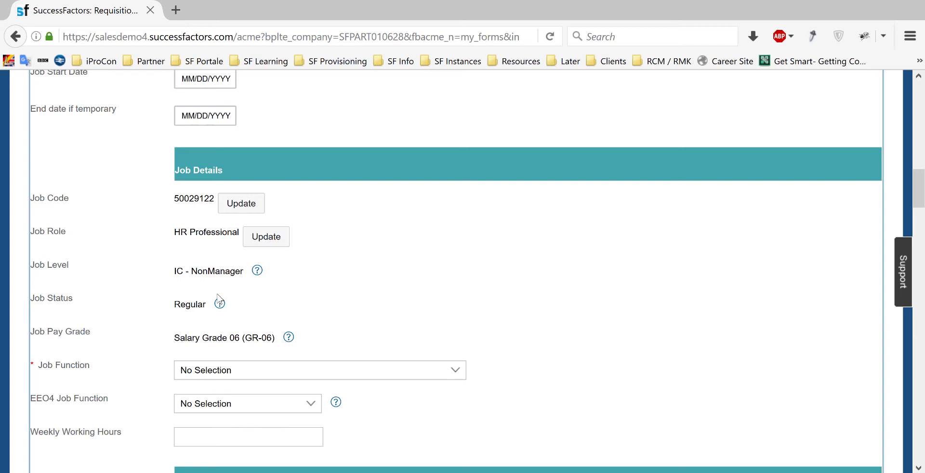
{"action": "scroll", "coordinate": [407, 318], "scroll_direction": "down", "scroll_amount": 3}
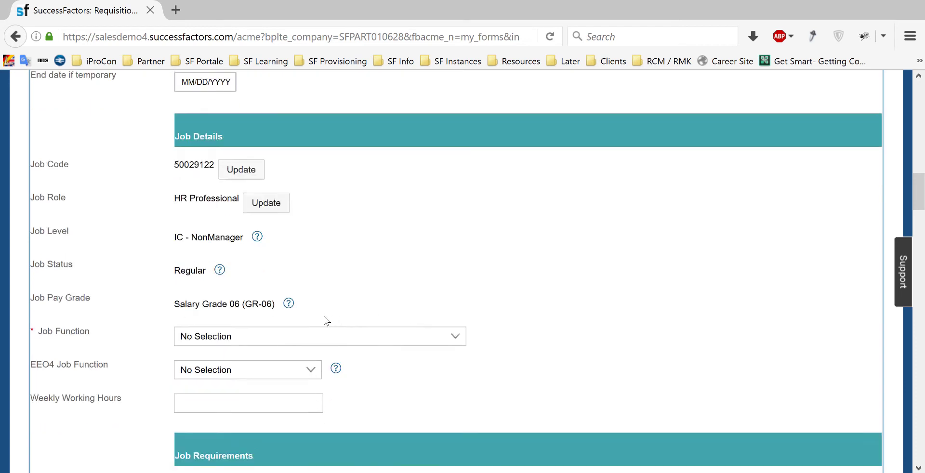
{"action": "left_click", "coordinate": [235, 305]}
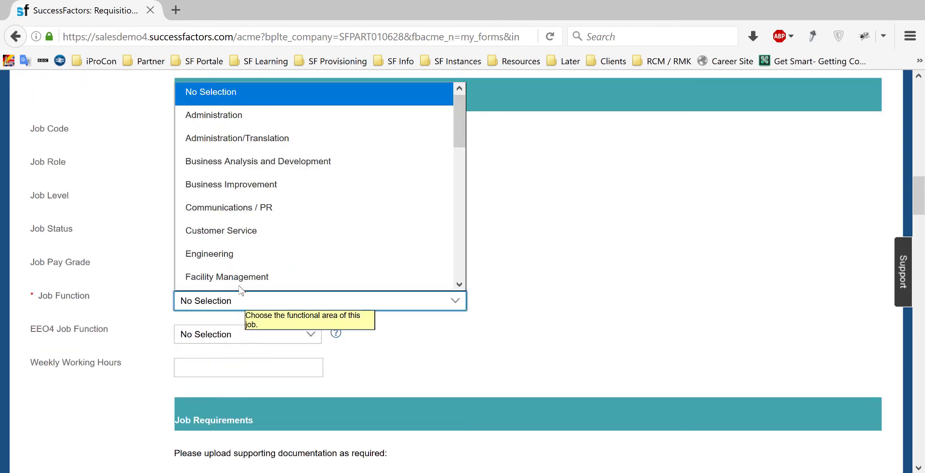
{"action": "scroll", "coordinate": [281, 231], "scroll_direction": "down", "scroll_amount": 5}
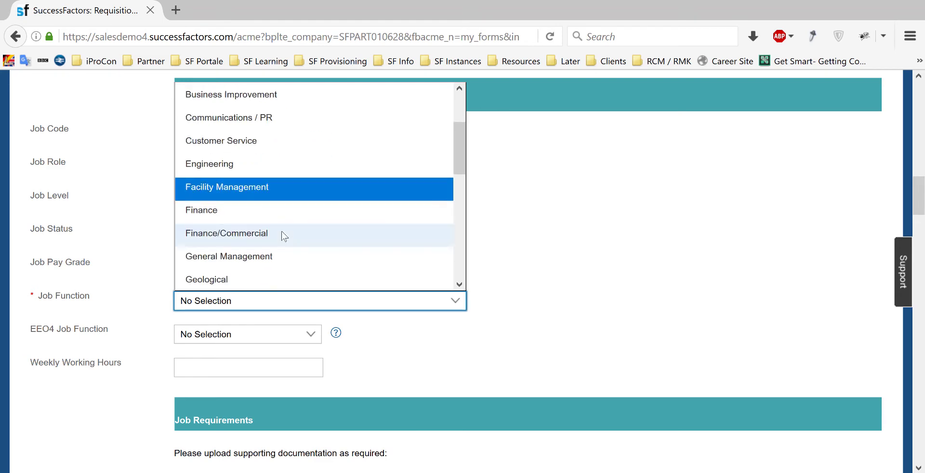
{"action": "left_click", "coordinate": [256, 127]}
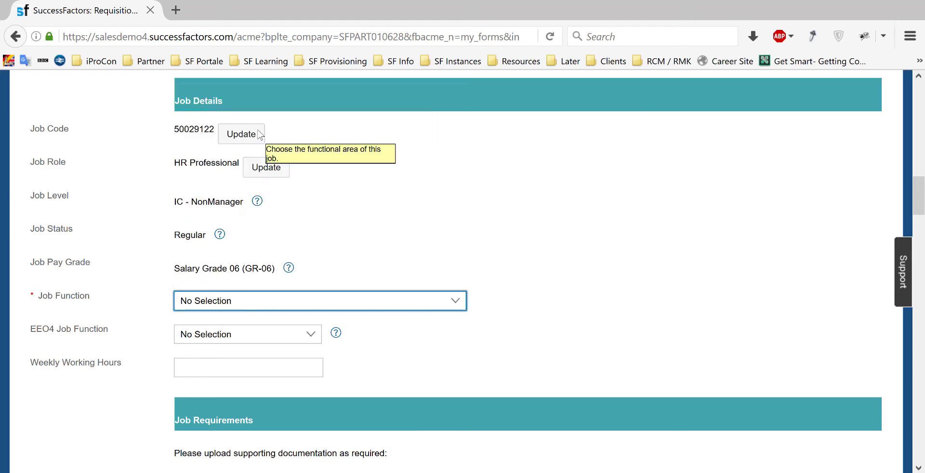
- Set the employment type to Full-time and scroll down to the Questions section
{"action": "scroll", "coordinate": [626, 263], "scroll_direction": "down", "scroll_amount": 7}
{"action": "scroll", "coordinate": [624, 272], "scroll_direction": "down", "scroll_amount": 3}
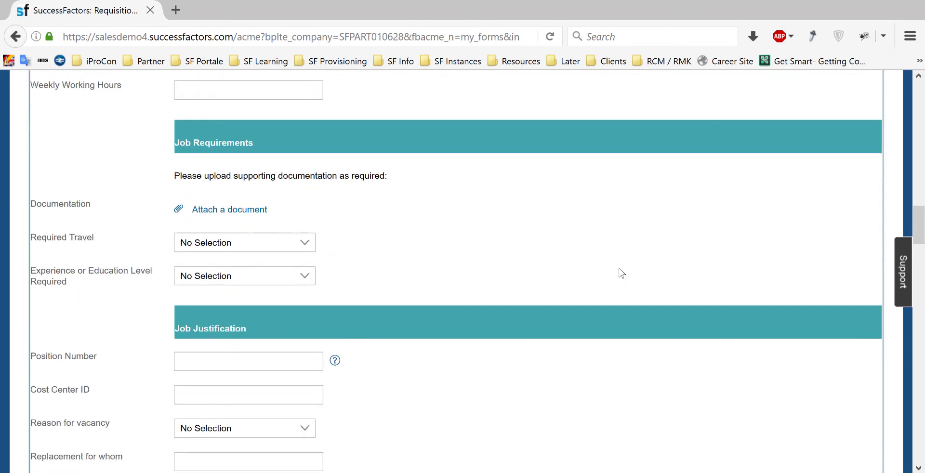
{"action": "scroll", "coordinate": [614, 280], "scroll_direction": "down", "scroll_amount": 8}
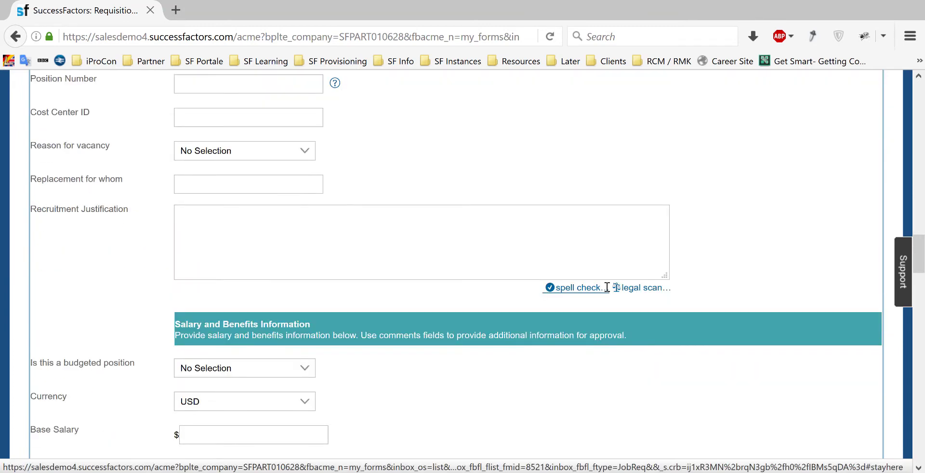
{"action": "scroll", "coordinate": [580, 294], "scroll_direction": "down", "scroll_amount": 6}
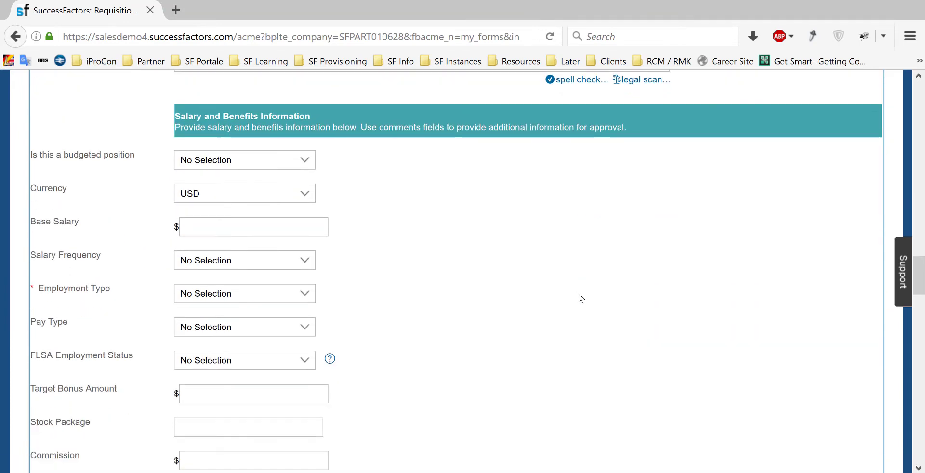
{"action": "left_click", "coordinate": [238, 295]}
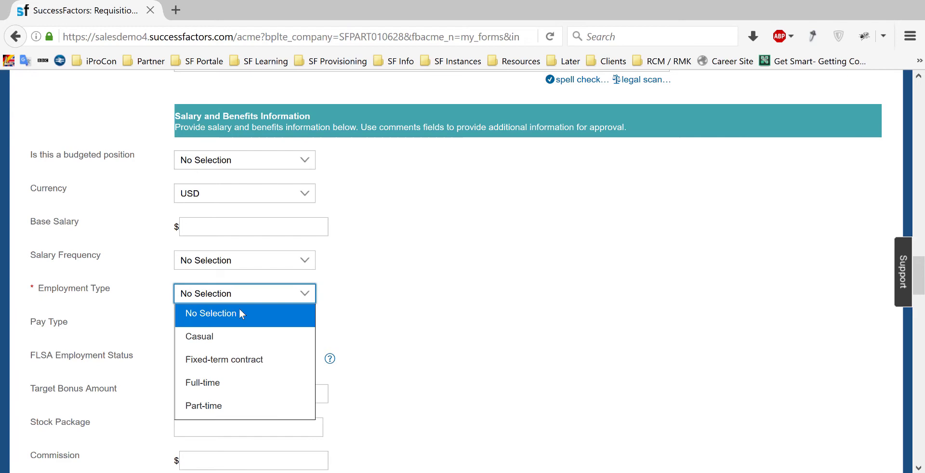
{"action": "left_click", "coordinate": [243, 382]}
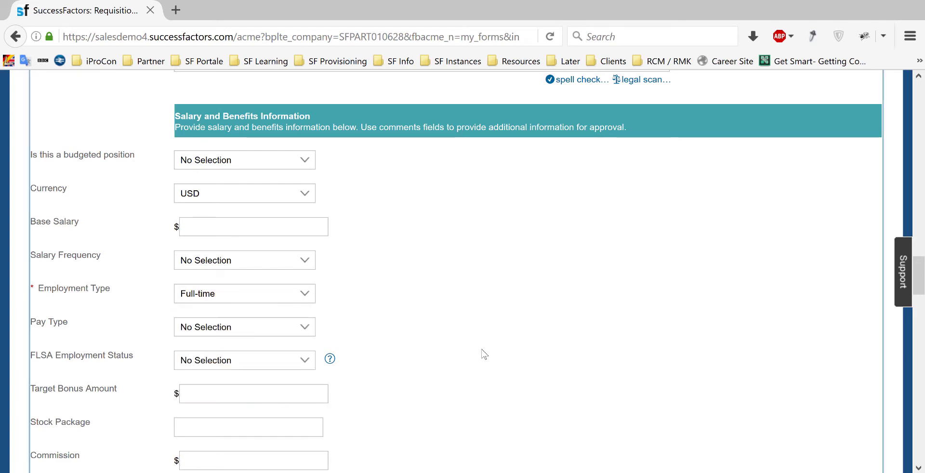
{"action": "scroll", "coordinate": [484, 354], "scroll_direction": "down", "scroll_amount": 8}
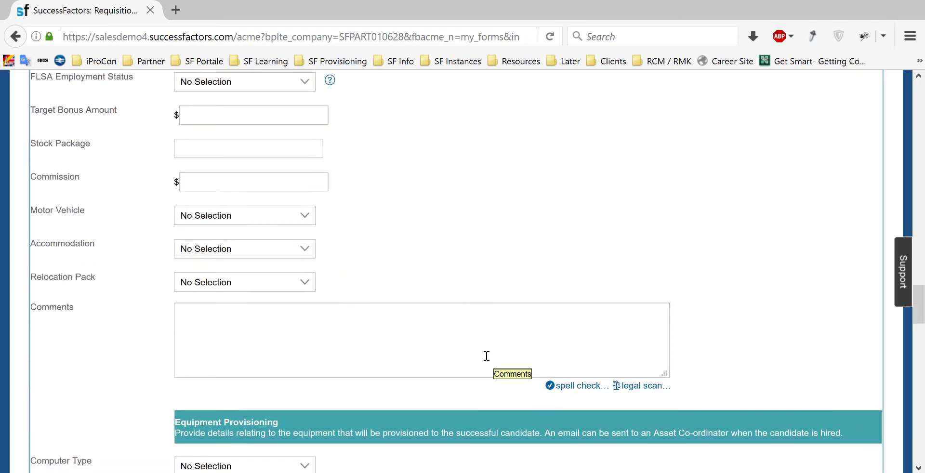
{"action": "scroll", "coordinate": [486, 356], "scroll_direction": "down", "scroll_amount": 12}
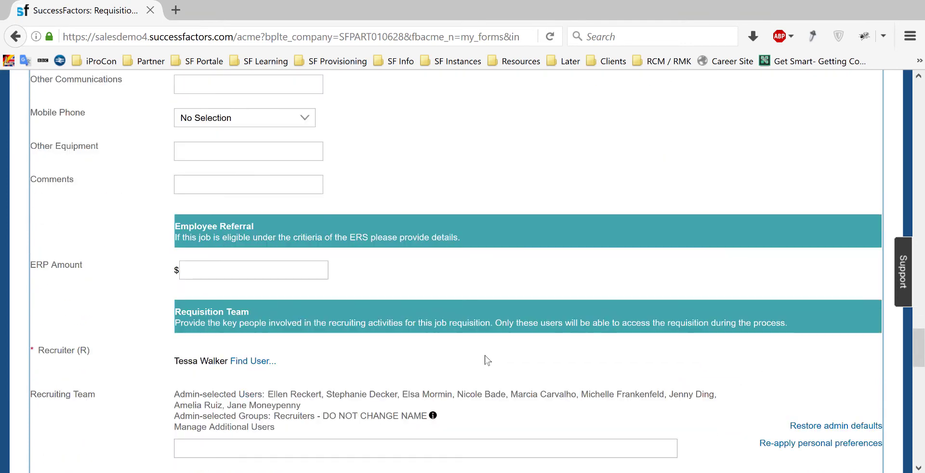
{"action": "scroll", "coordinate": [485, 359], "scroll_direction": "down", "scroll_amount": 4}
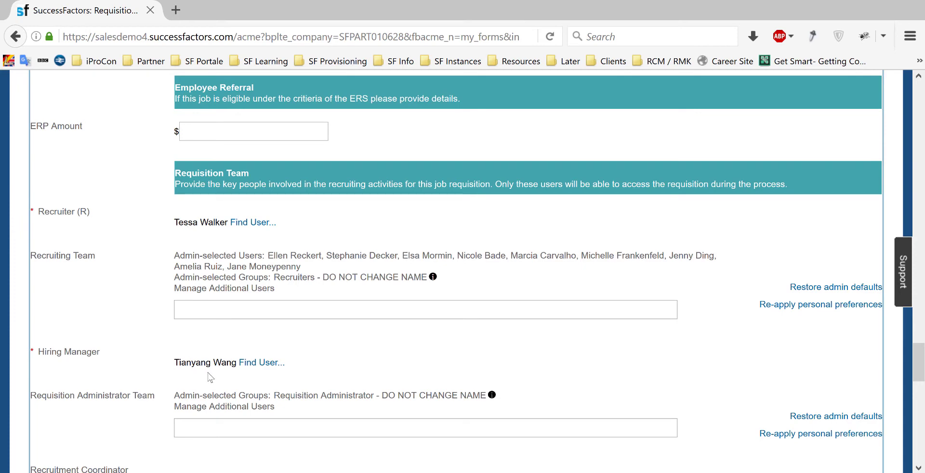
{"action": "scroll", "coordinate": [487, 345], "scroll_direction": "down", "scroll_amount": 8}
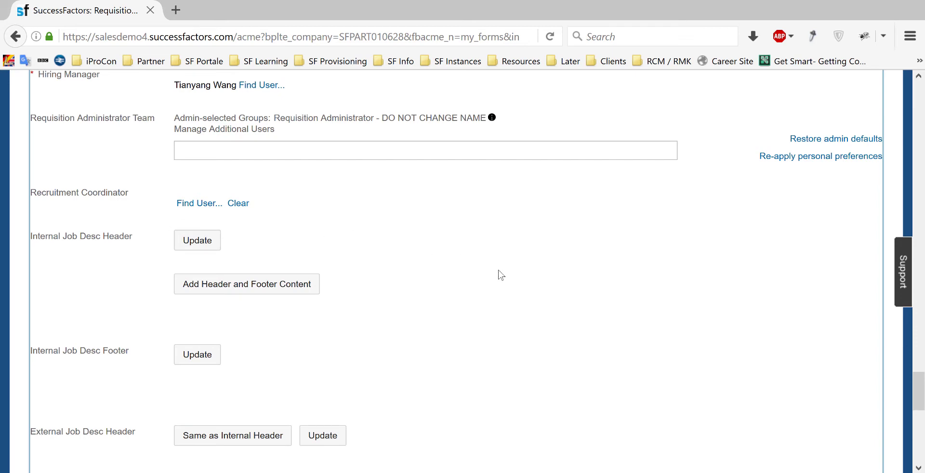
{"action": "scroll", "coordinate": [501, 275], "scroll_direction": "down", "scroll_amount": 12}
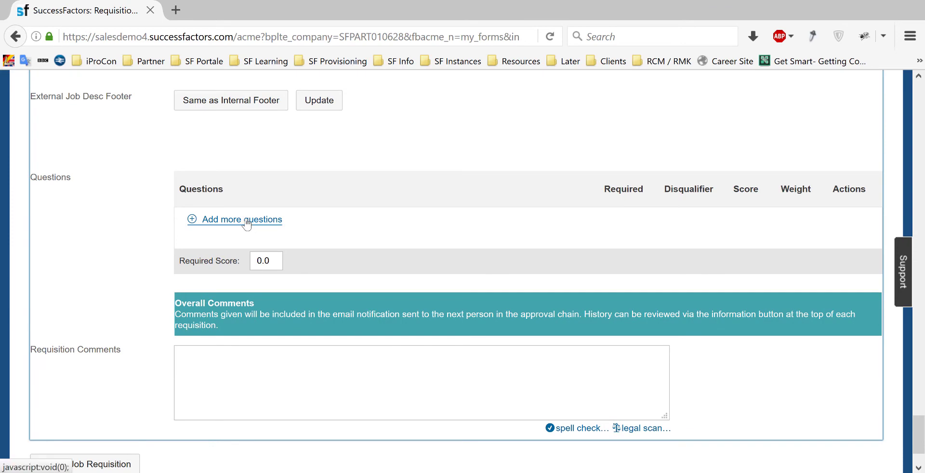
- From Recruiting > Basic Screening, add 'Are you at least 18 years of age?' and 'Are you open to relocation?'
{"action": "left_click", "coordinate": [247, 221]}
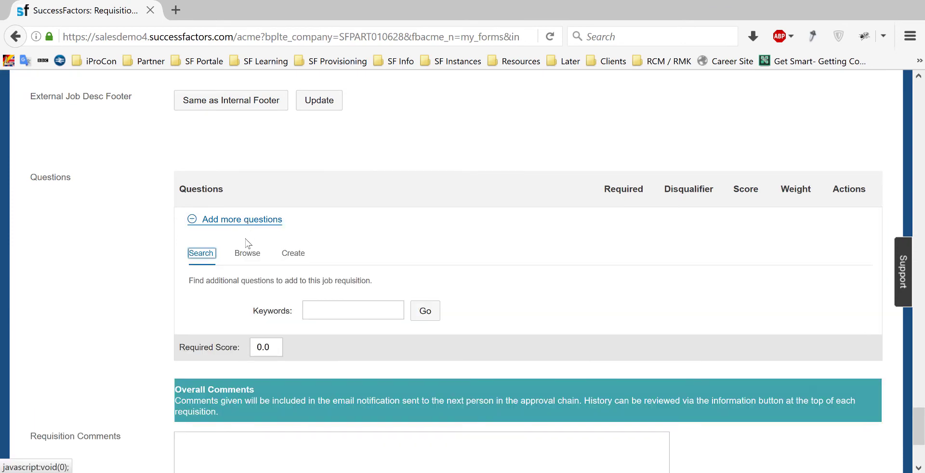
{"action": "left_click", "coordinate": [248, 255]}
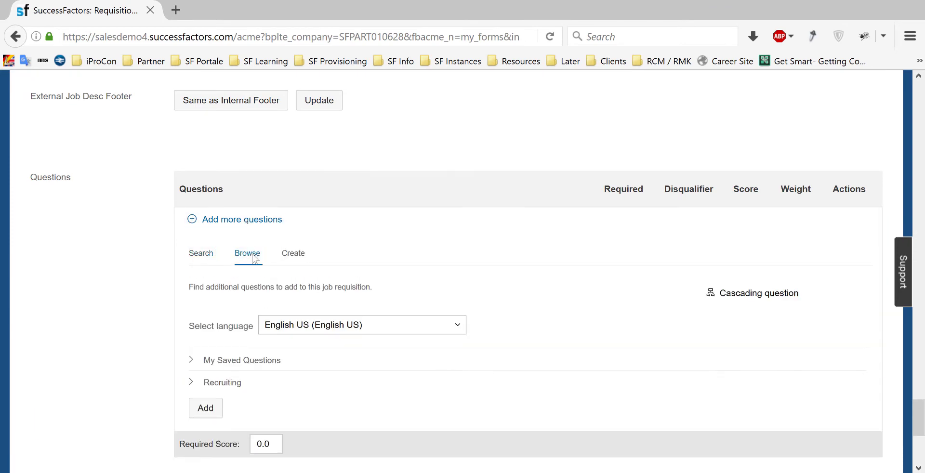
{"action": "left_click", "coordinate": [191, 385]}
{"action": "left_click", "coordinate": [192, 384]}
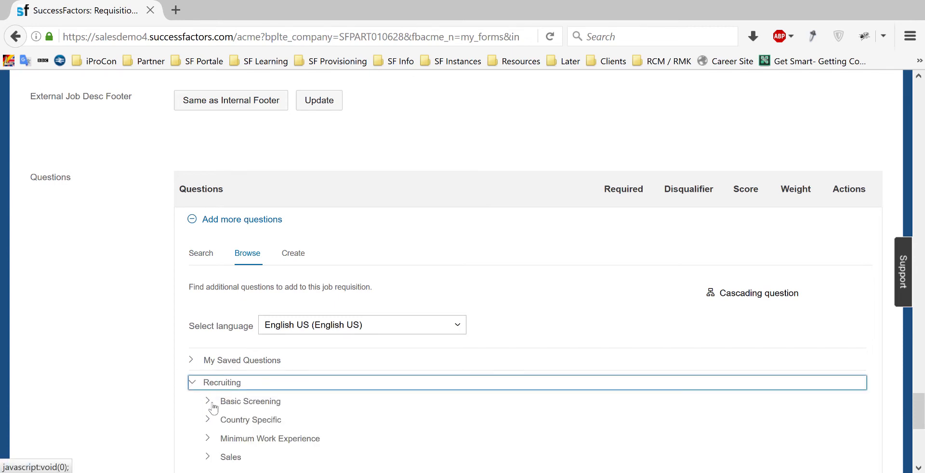
{"action": "left_click", "coordinate": [209, 403]}
{"action": "scroll", "coordinate": [289, 392], "scroll_direction": "down", "scroll_amount": 3}
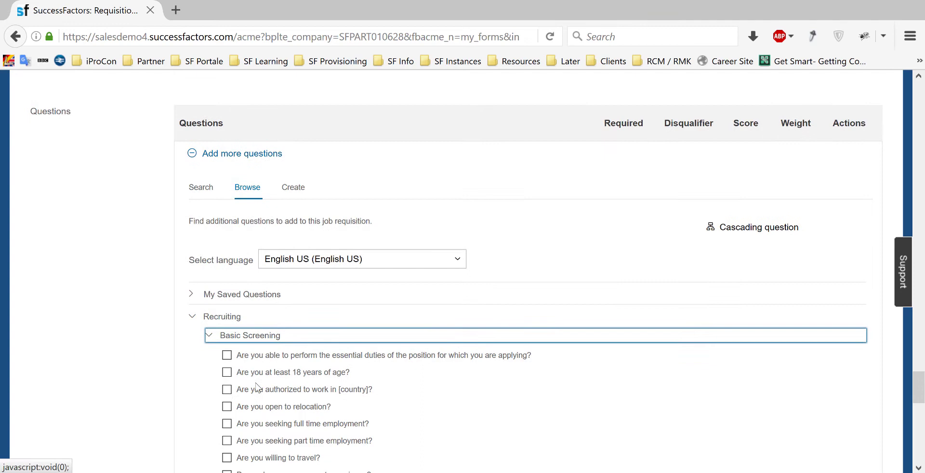
{"action": "left_click", "coordinate": [227, 369]}
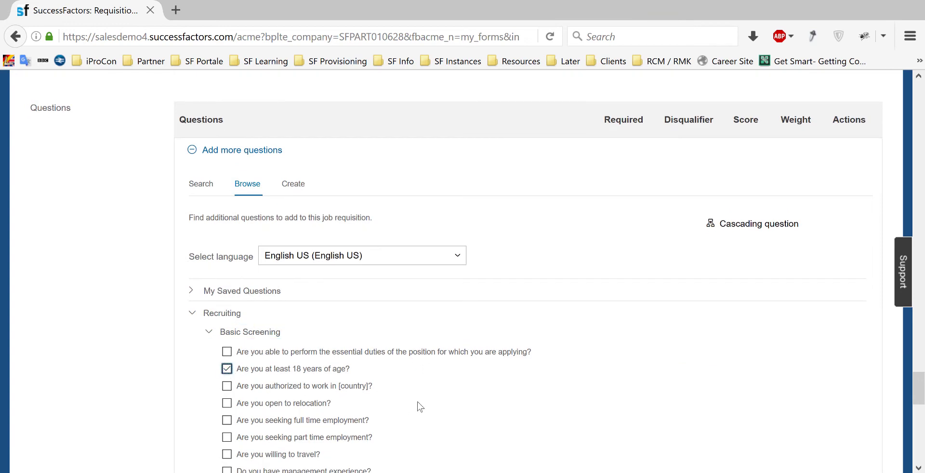
{"action": "scroll", "coordinate": [417, 401], "scroll_direction": "down", "scroll_amount": 3}
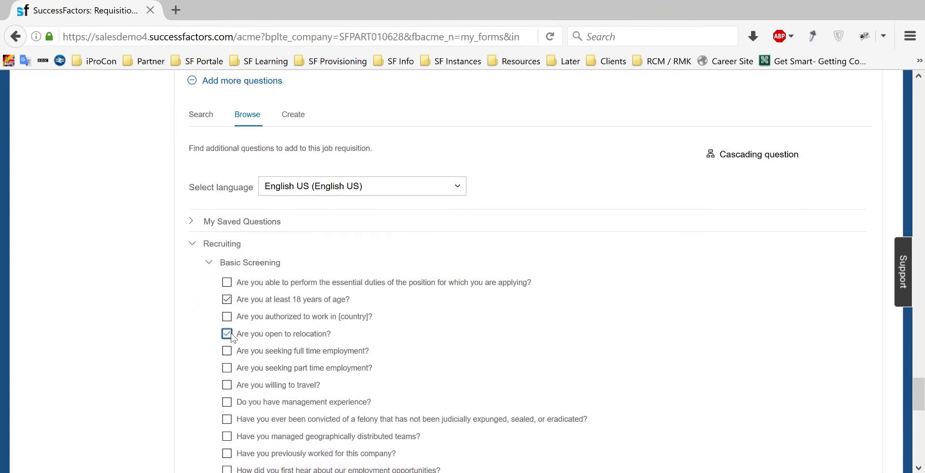
{"action": "scroll", "coordinate": [433, 390], "scroll_direction": "down", "scroll_amount": 15}
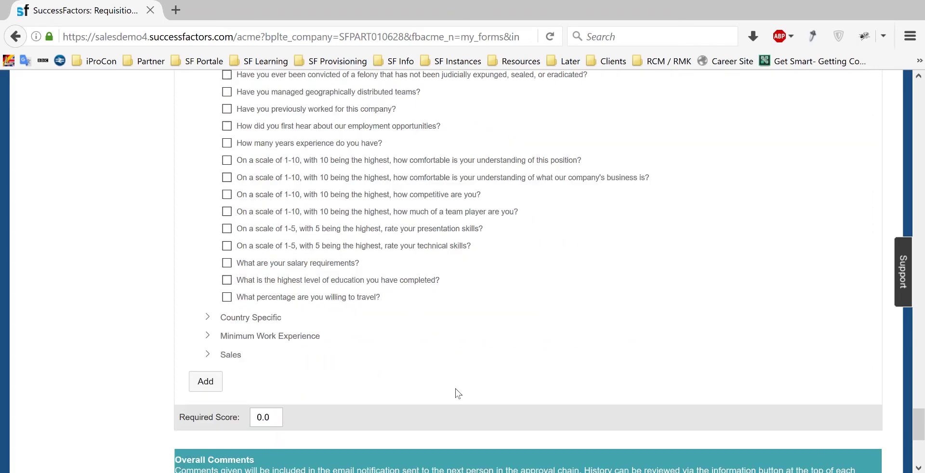
{"action": "left_click", "coordinate": [195, 382]}
{"action": "scroll", "coordinate": [103, 351], "scroll_direction": "up", "scroll_amount": 4}
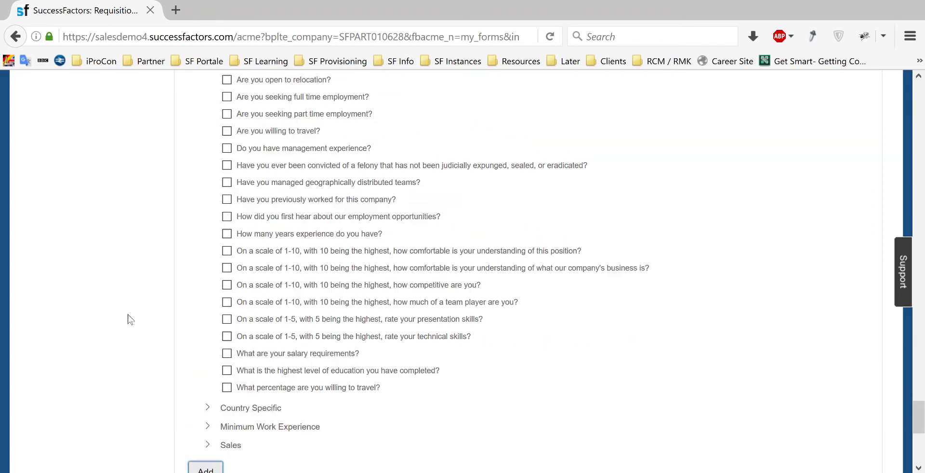
{"action": "scroll", "coordinate": [129, 319], "scroll_direction": "up", "scroll_amount": 18}
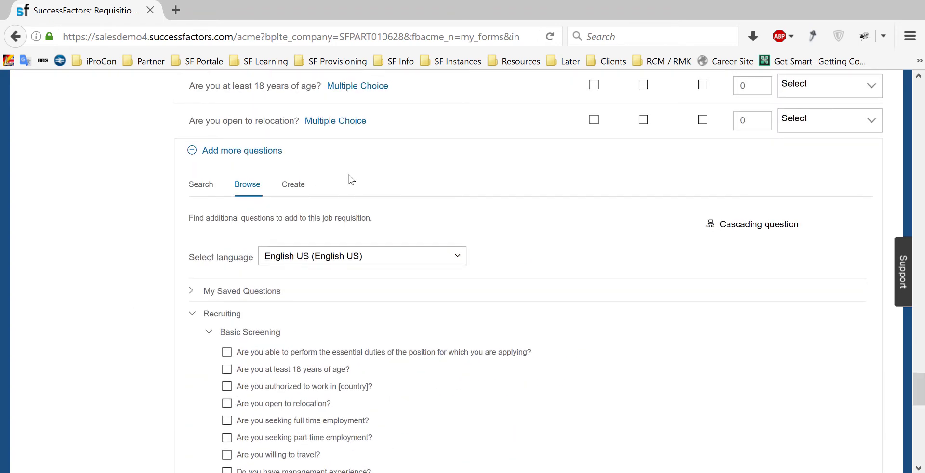
- Mark both screening questions Required and Score, each with weight 50
{"action": "scroll", "coordinate": [495, 198], "scroll_direction": "up", "scroll_amount": 3}
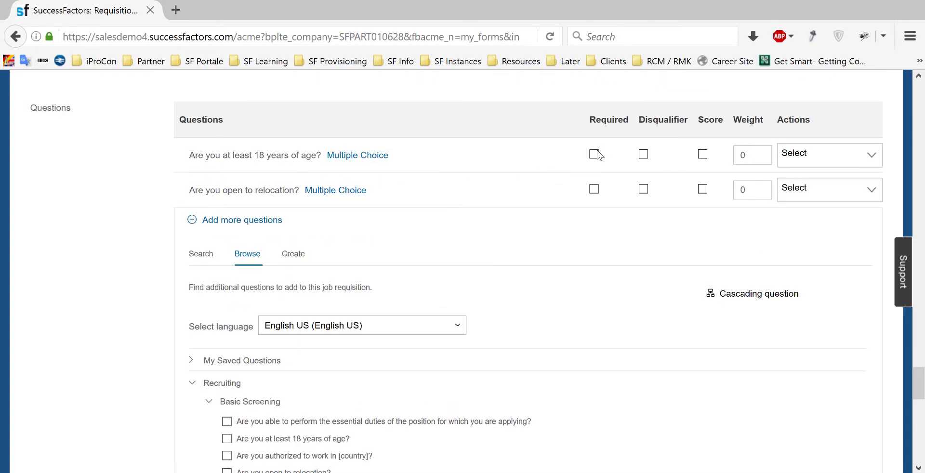
{"action": "left_click", "coordinate": [593, 154]}
{"action": "left_click", "coordinate": [594, 189]}
{"action": "left_click", "coordinate": [606, 246]}
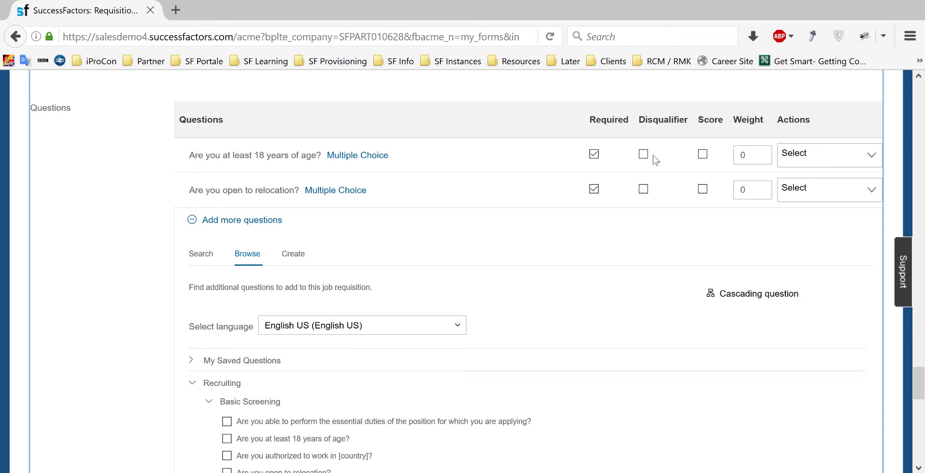
{"action": "left_click", "coordinate": [703, 155]}
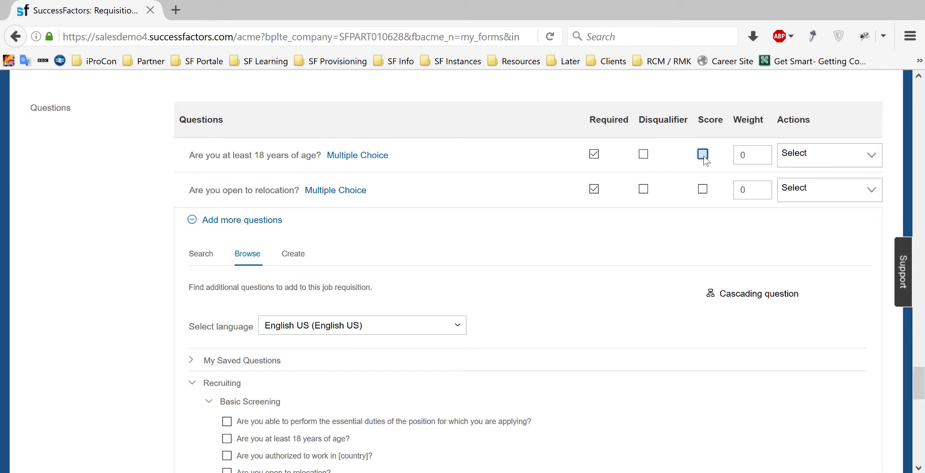
{"action": "left_click", "coordinate": [702, 189]}
{"action": "left_click", "coordinate": [741, 155]}
{"action": "type", "text": "50"}
{"action": "left_click", "coordinate": [739, 189]}
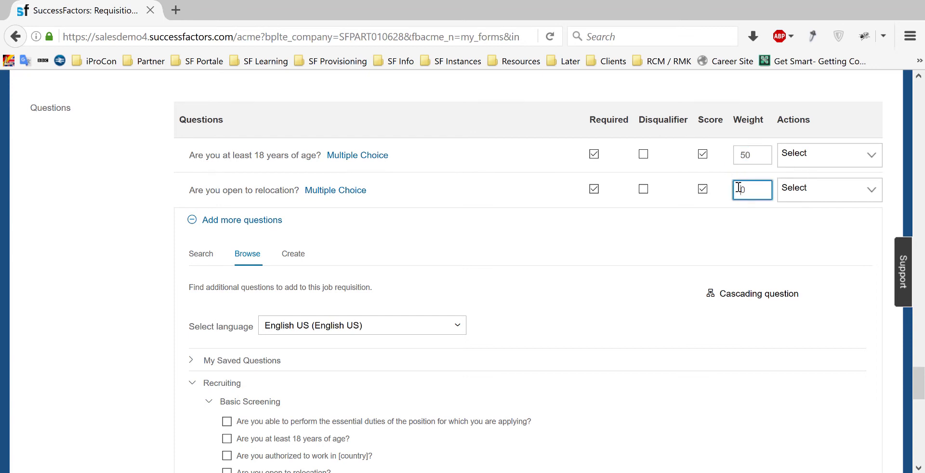
{"action": "type", "text": "50"}
{"action": "left_click", "coordinate": [699, 216]}
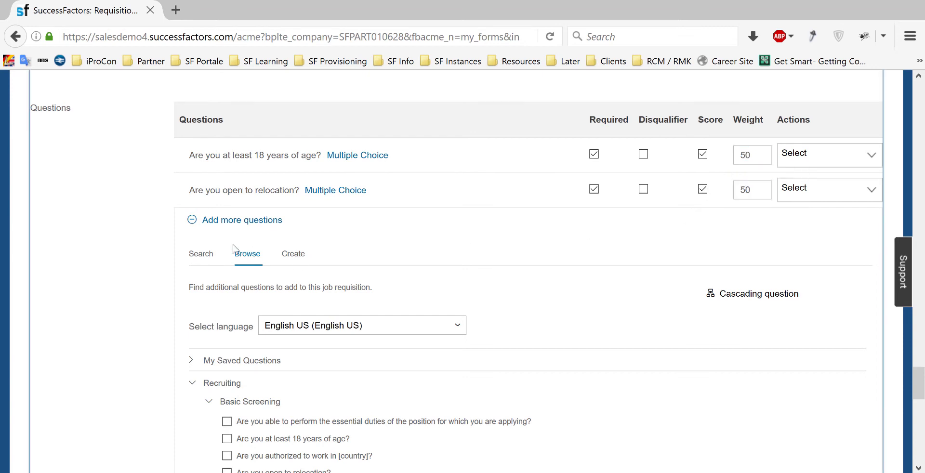
- Collapse the add-questions panel and set the Required Score to 100
{"action": "left_click", "coordinate": [194, 222]}
{"action": "left_click", "coordinate": [193, 223]}
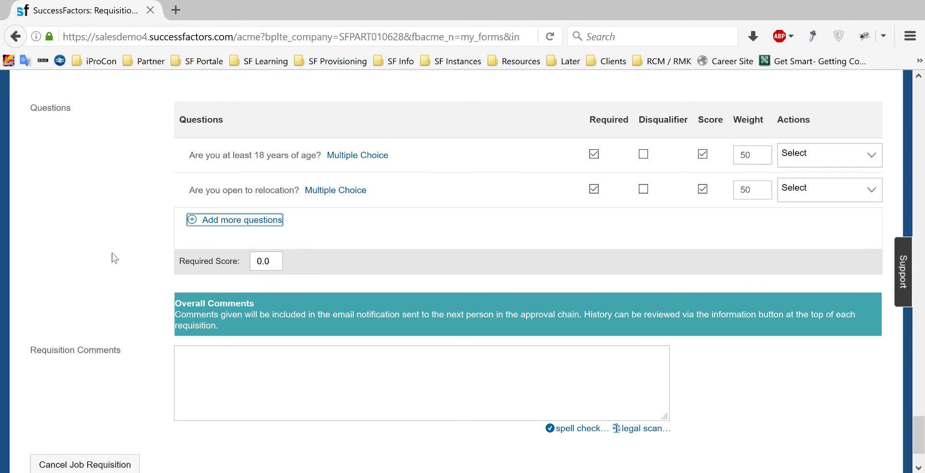
{"action": "left_click", "coordinate": [256, 262]}
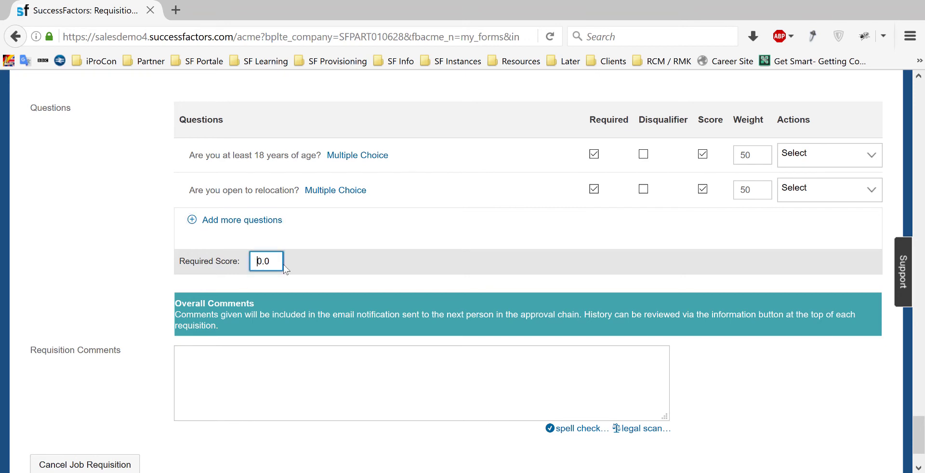
{"action": "type", "text": "10"}
{"action": "left_click", "coordinate": [123, 249]}
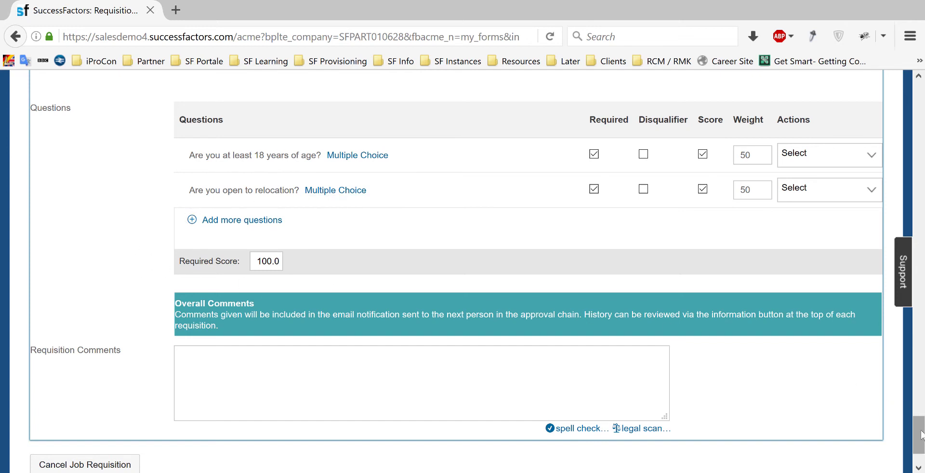
{"action": "left_click_drag", "start_coordinate": [920, 434], "coordinate": [921, 436]}
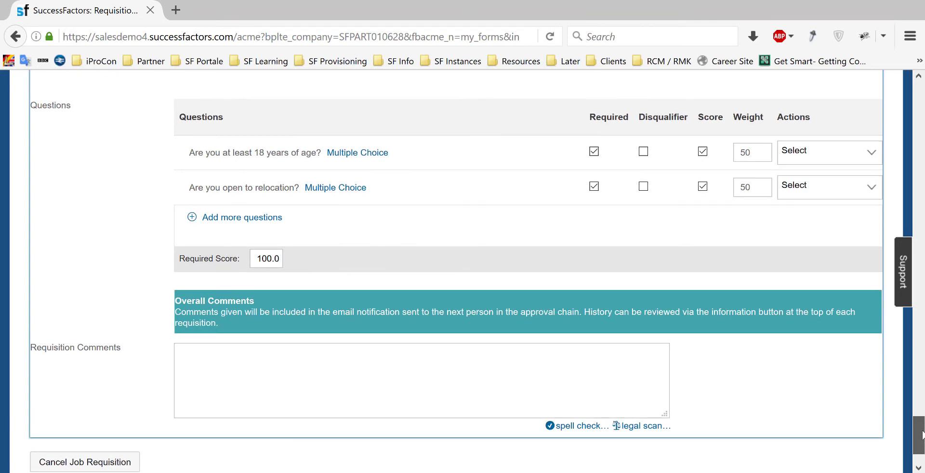
{"action": "left_click_drag", "start_coordinate": [922, 435], "coordinate": [915, 437]}
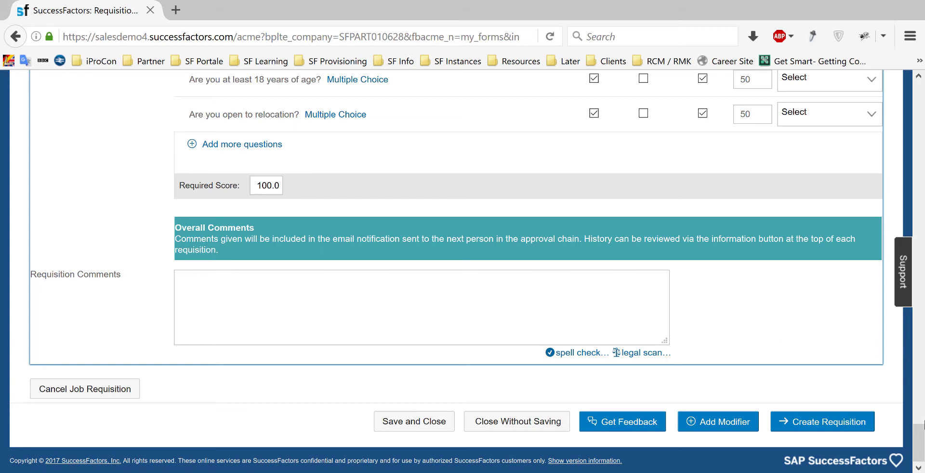
{"action": "left_click_drag", "start_coordinate": [922, 423], "coordinate": [922, 443]}
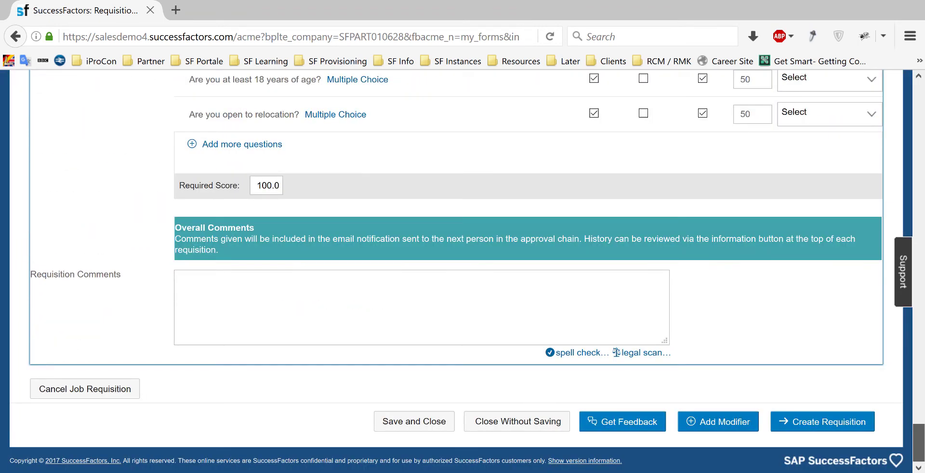
- Create the HR Professional requisition and confirm sending it for approval
{"action": "left_click", "coordinate": [810, 424]}
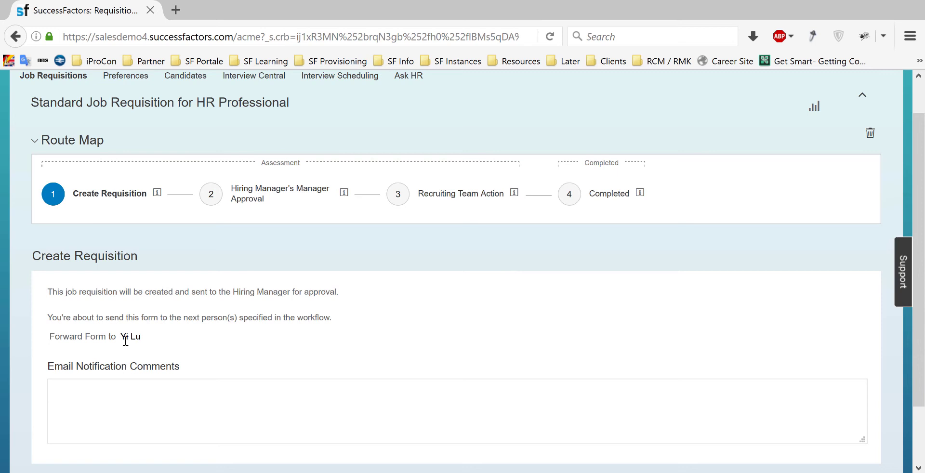
{"action": "left_click_drag", "start_coordinate": [121, 341], "coordinate": [140, 340]}
{"action": "left_click", "coordinate": [212, 346]}
{"action": "scroll", "coordinate": [440, 297], "scroll_direction": "down", "scroll_amount": 3}
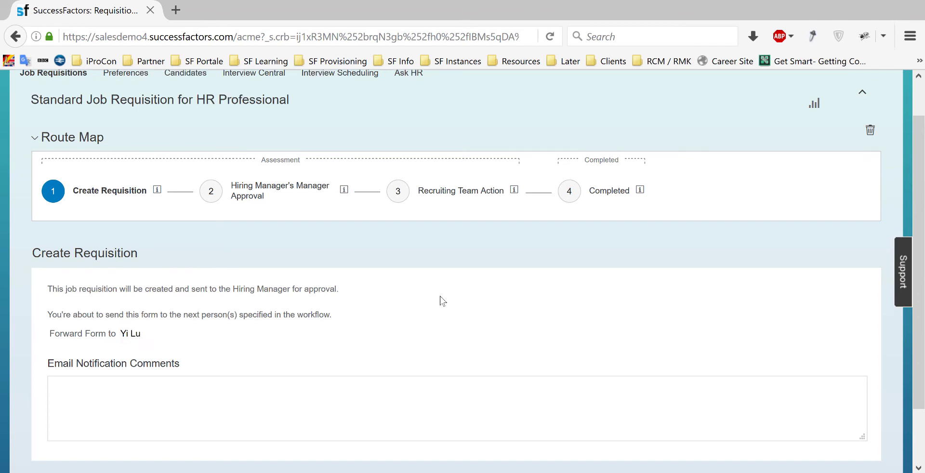
{"action": "left_click", "coordinate": [823, 420]}
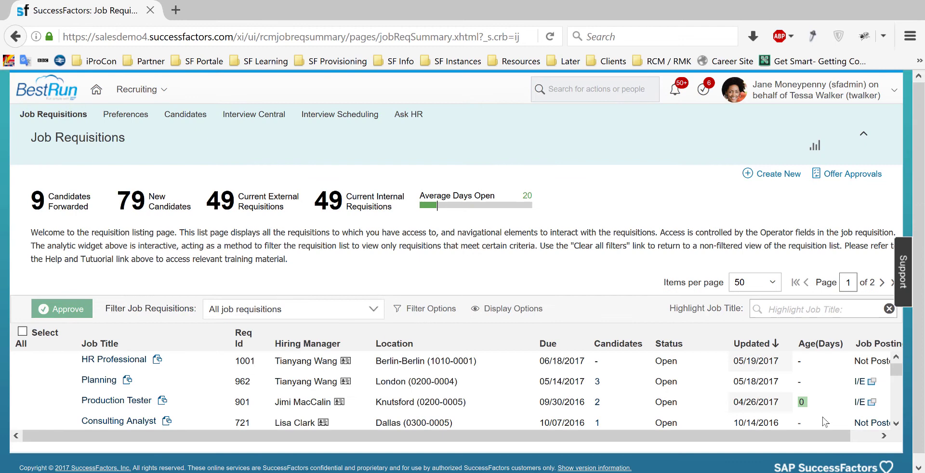
- Use Proxy Now from the account menu to act as the requisition's approver
{"action": "left_click", "coordinate": [819, 90]}
{"action": "left_click", "coordinate": [841, 128]}
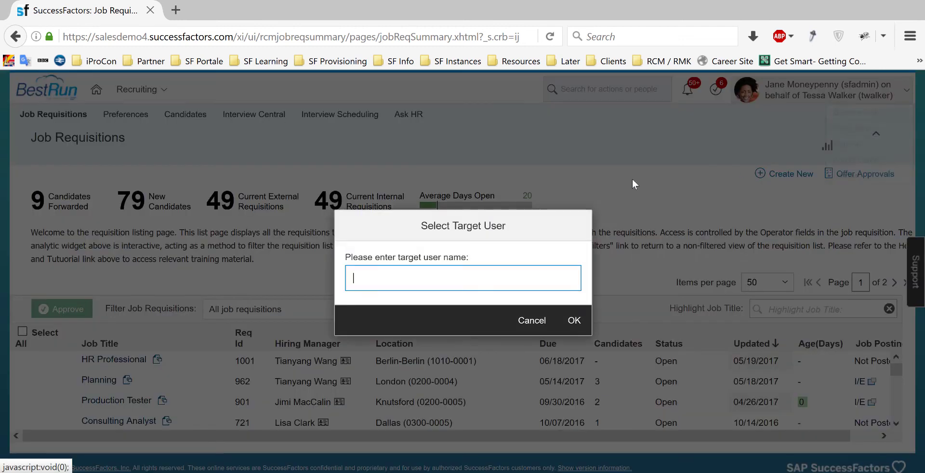
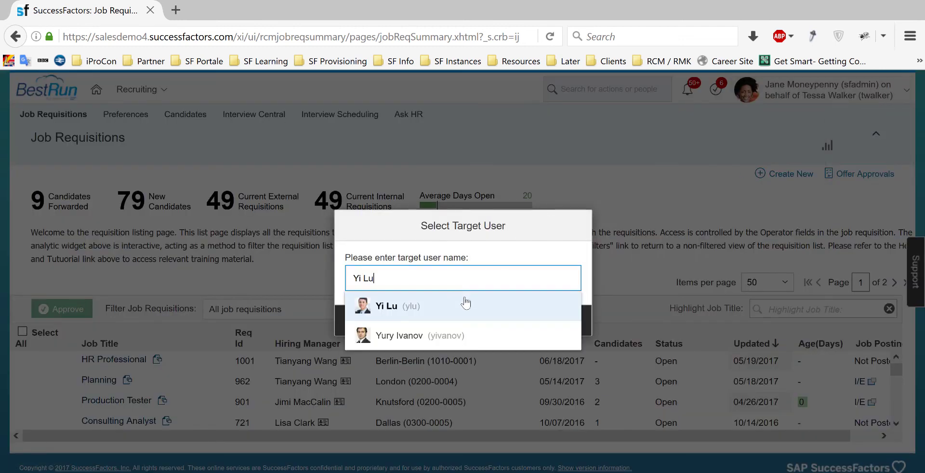
{"action": "left_click", "coordinate": [432, 309]}
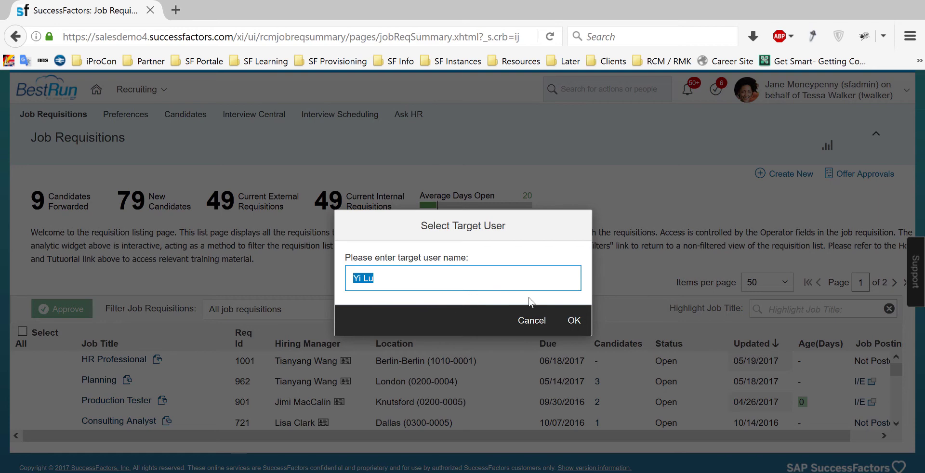
{"action": "left_click", "coordinate": [575, 322]}
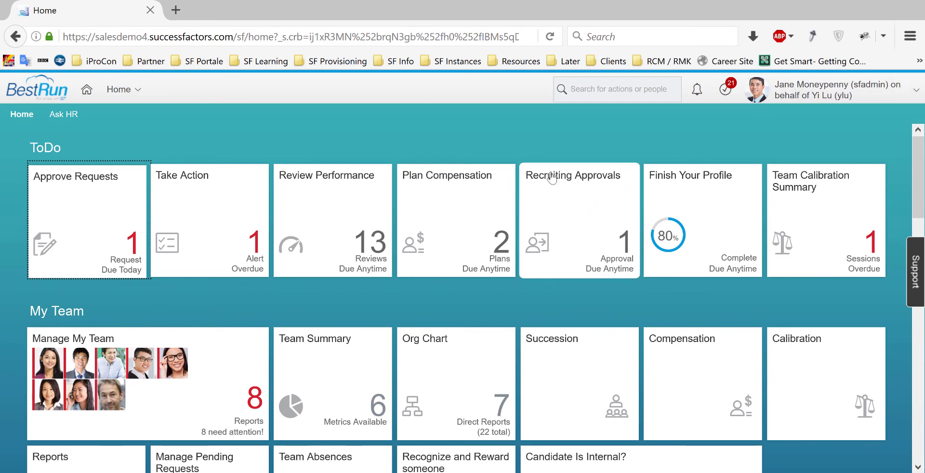
- Open the pending HR Professional requisition (1001) from Recruiting Approvals
{"action": "left_click", "coordinate": [590, 232]}
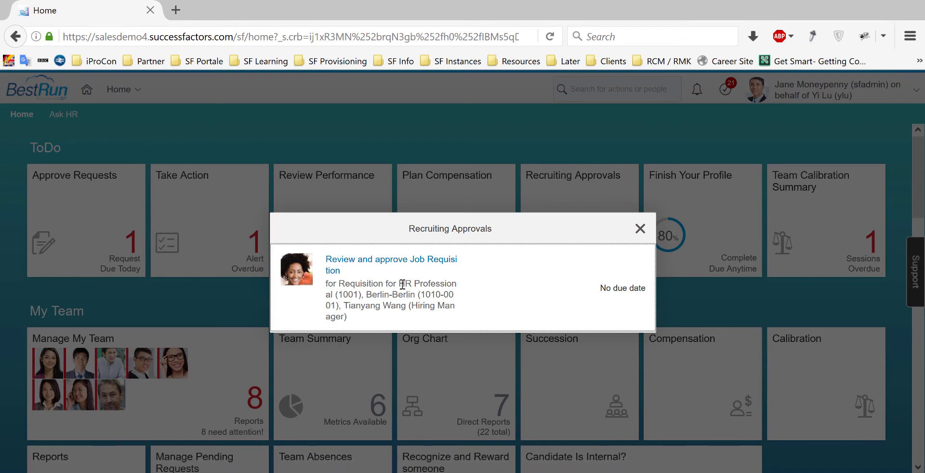
{"action": "left_click_drag", "start_coordinate": [402, 285], "coordinate": [365, 295]}
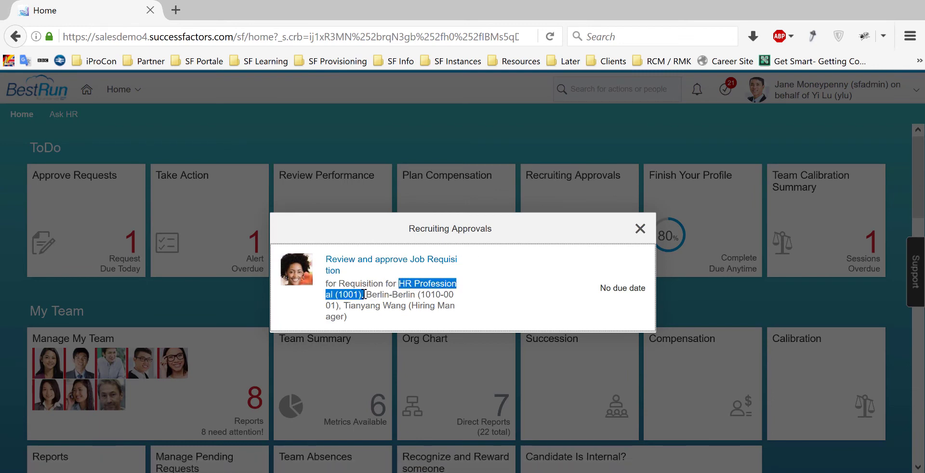
{"action": "left_click", "coordinate": [442, 264]}
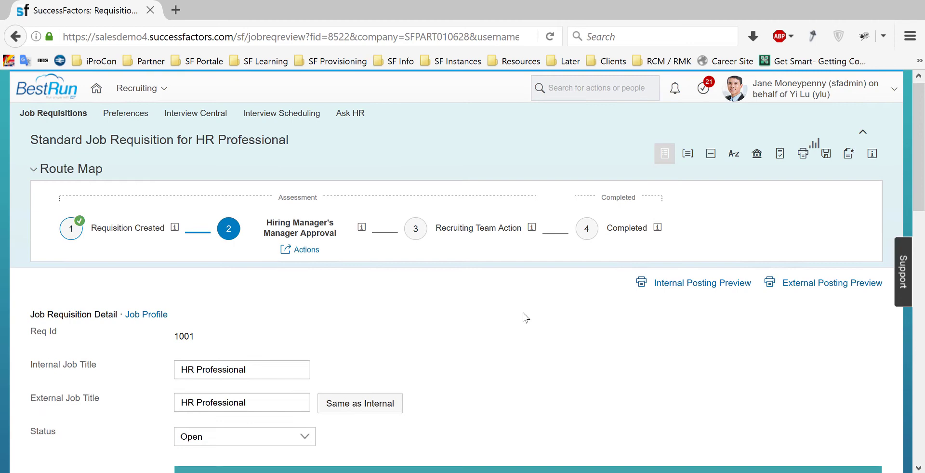
- Review the requisition form and bring up its Approve confirmation page
{"action": "scroll", "coordinate": [527, 316], "scroll_direction": "down", "scroll_amount": 4}
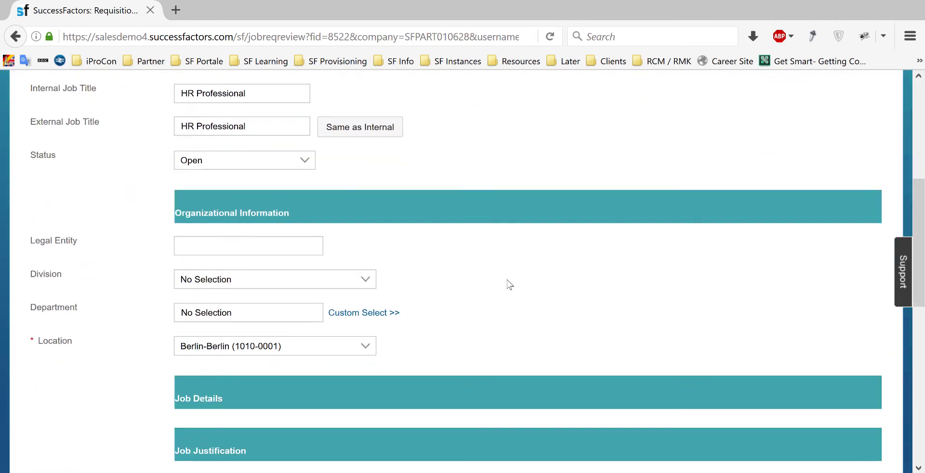
{"action": "scroll", "coordinate": [511, 298], "scroll_direction": "down", "scroll_amount": 5}
{"action": "scroll", "coordinate": [515, 314], "scroll_direction": "down", "scroll_amount": 4}
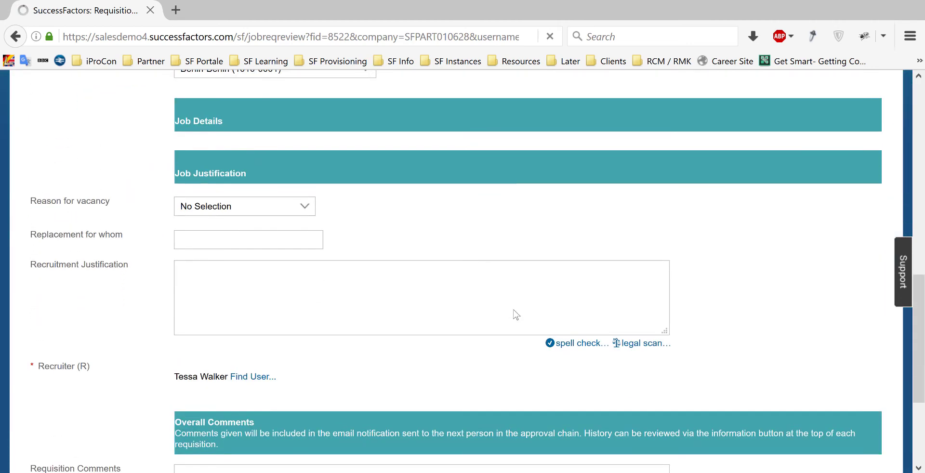
{"action": "scroll", "coordinate": [514, 309], "scroll_direction": "up", "scroll_amount": 12}
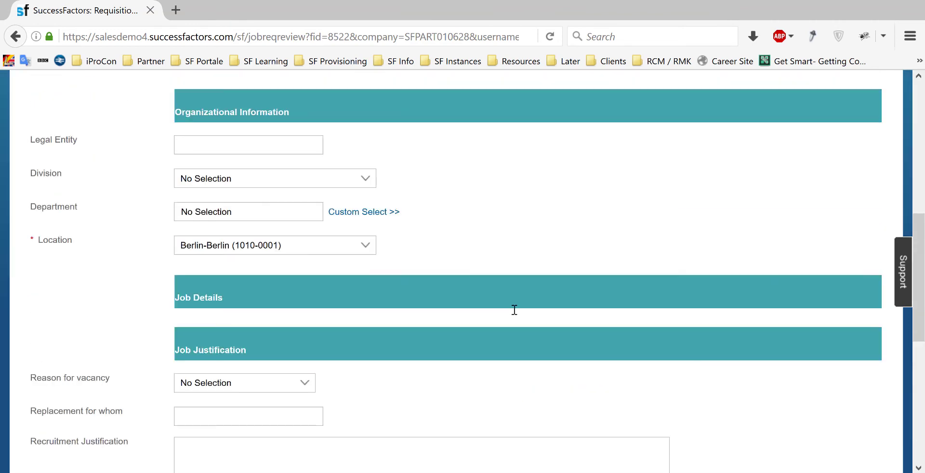
{"action": "scroll", "coordinate": [513, 320], "scroll_direction": "up", "scroll_amount": 1}
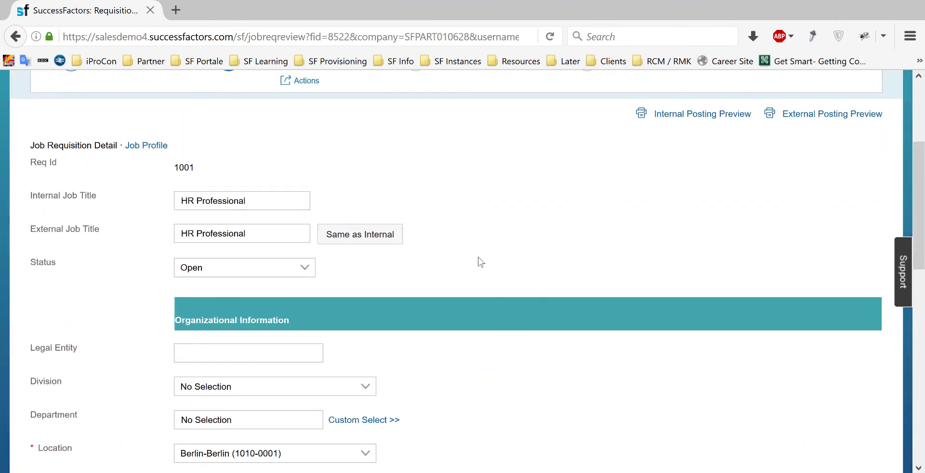
{"action": "scroll", "coordinate": [525, 255], "scroll_direction": "up", "scroll_amount": 3}
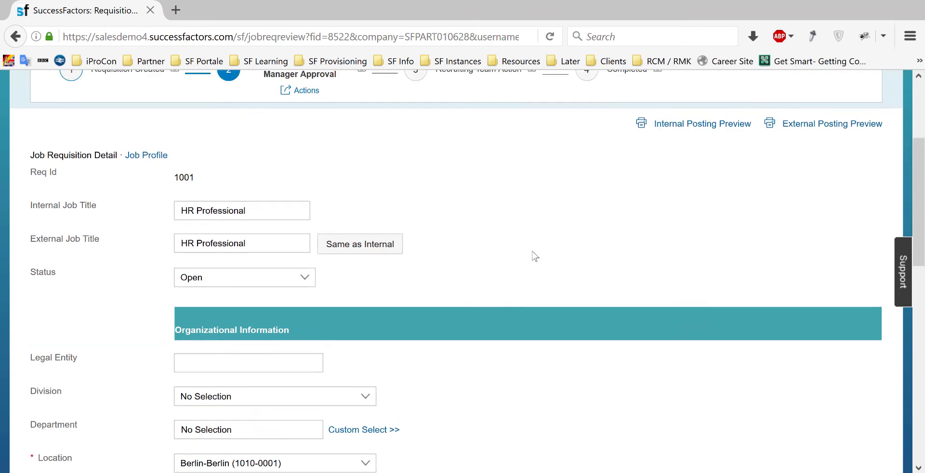
{"action": "scroll", "coordinate": [641, 289], "scroll_direction": "down", "scroll_amount": 11}
{"action": "scroll", "coordinate": [819, 366], "scroll_direction": "down", "scroll_amount": 3}
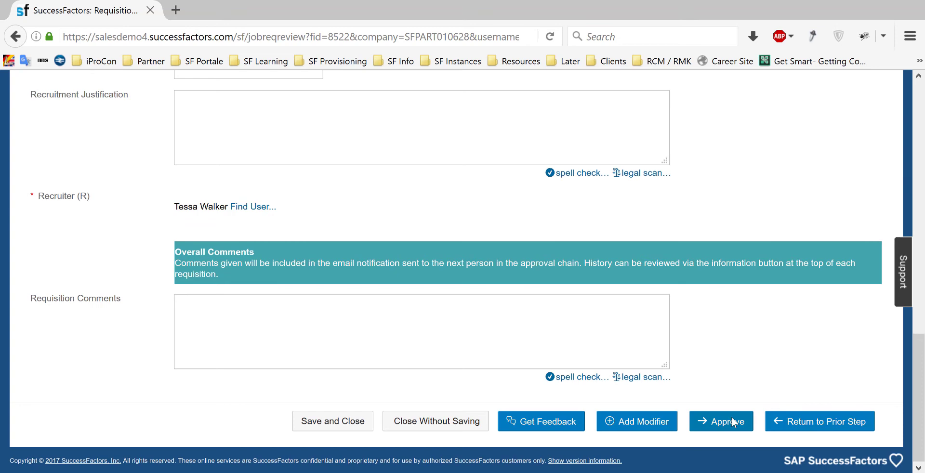
{"action": "left_click", "coordinate": [727, 422]}
{"action": "scroll", "coordinate": [664, 275], "scroll_direction": "up", "scroll_amount": 15}
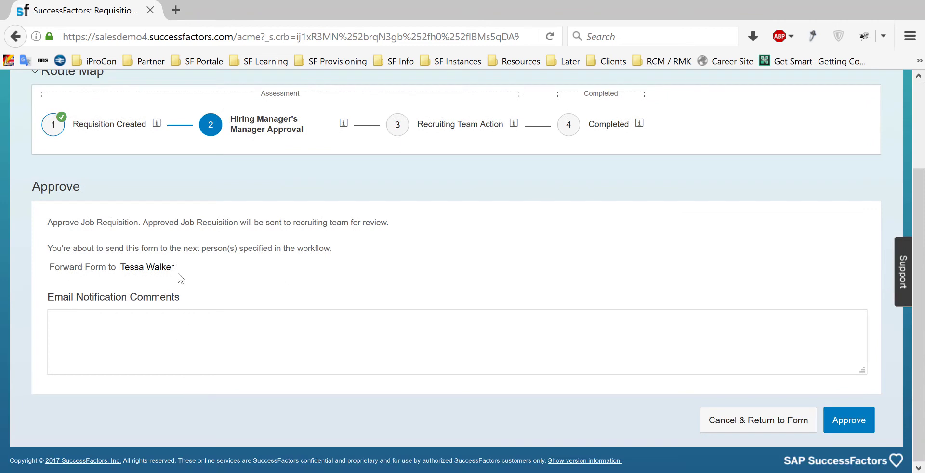
- Approve the HR Professional requisition, forwarding it to the recruiter
{"action": "left_click_drag", "start_coordinate": [175, 267], "coordinate": [125, 270]}
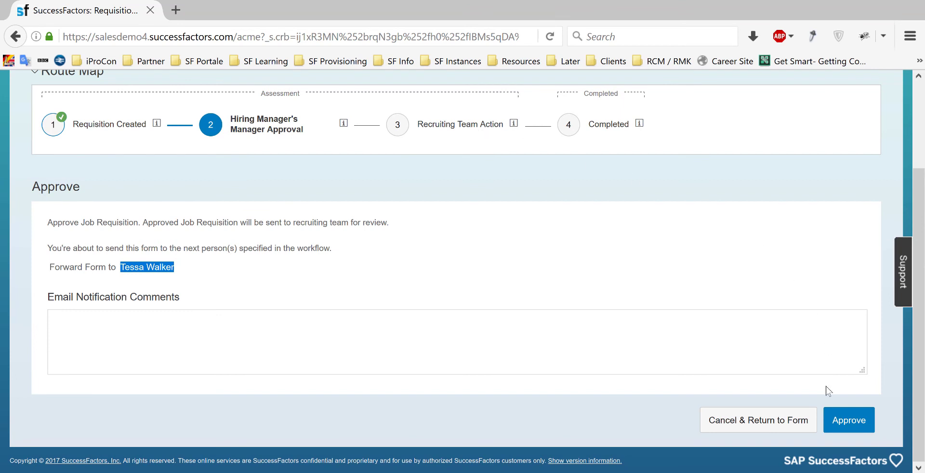
{"action": "left_click", "coordinate": [848, 420]}
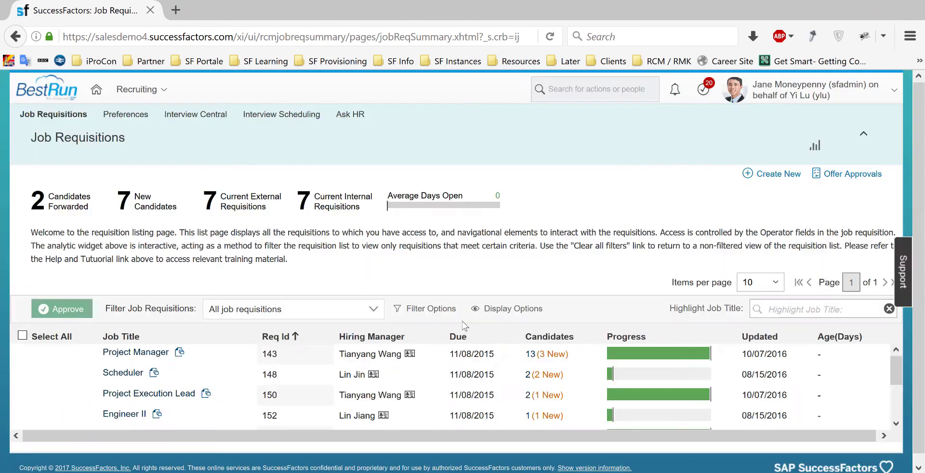
- Proxy as the recruiter and open the HR Professional requisition awaiting Review and Finalize
{"action": "left_click", "coordinate": [813, 91]}
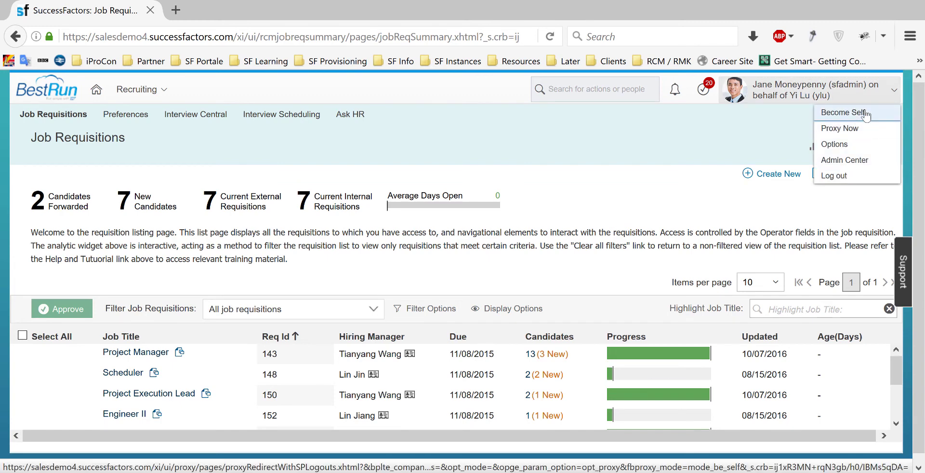
{"action": "left_click", "coordinate": [848, 128]}
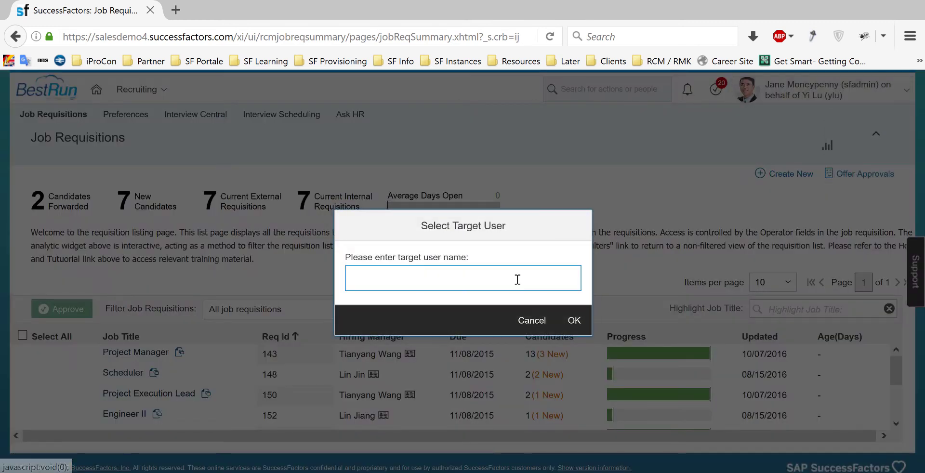
{"action": "left_click", "coordinate": [481, 277]}
{"action": "left_click", "coordinate": [573, 320]}
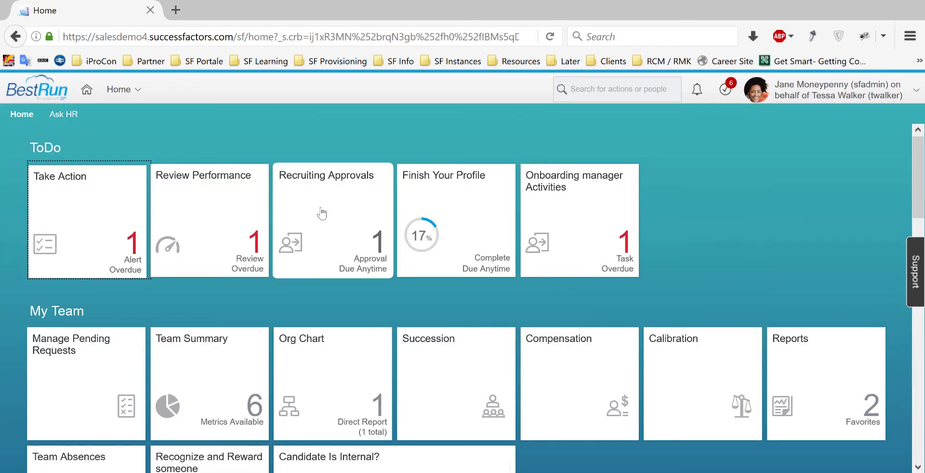
{"action": "left_click", "coordinate": [330, 226]}
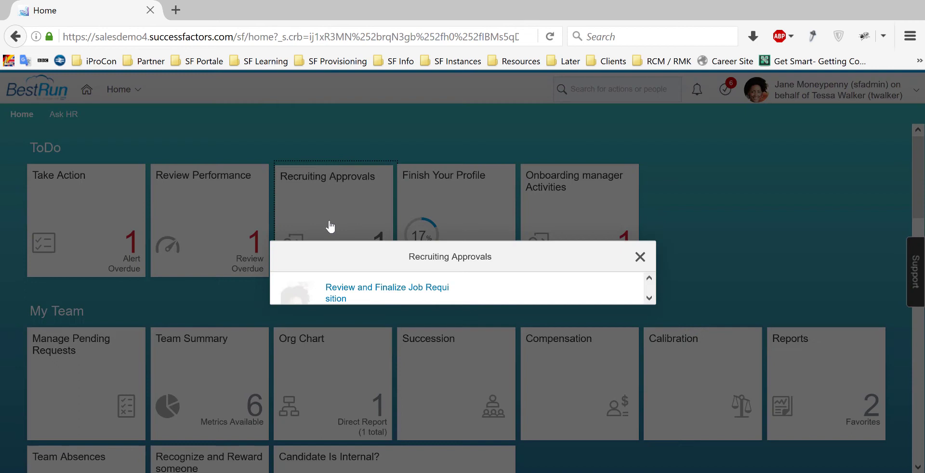
{"action": "left_click", "coordinate": [375, 273]}
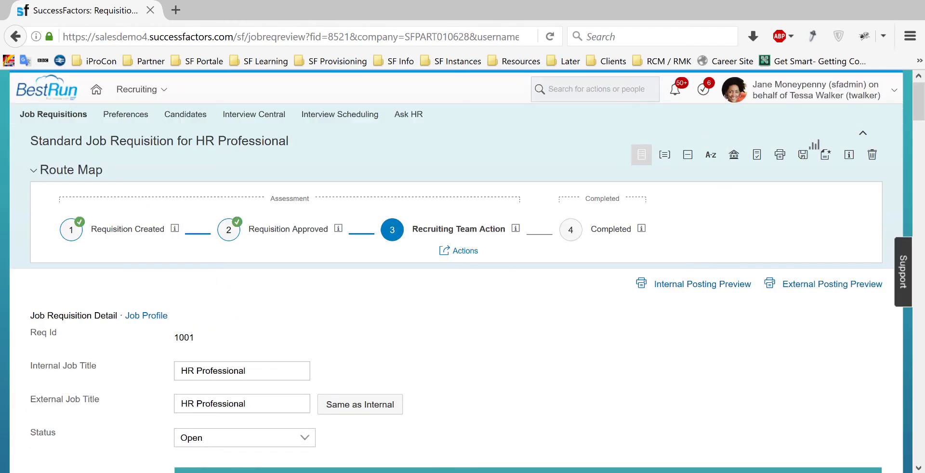
- Complete the recruiting team step for HR Professional (1001), leaving it Open, Not Posted
{"action": "scroll", "coordinate": [901, 126], "scroll_direction": "down", "scroll_amount": 1}
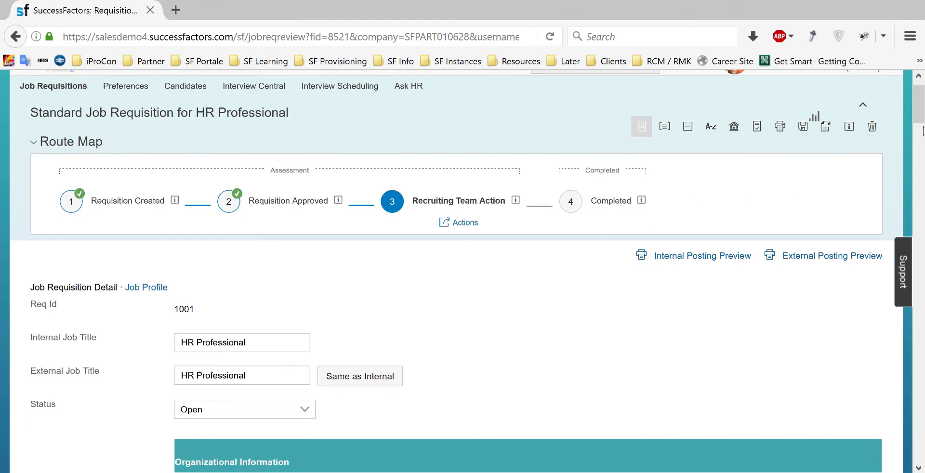
{"action": "left_click_drag", "start_coordinate": [922, 123], "coordinate": [923, 462]}
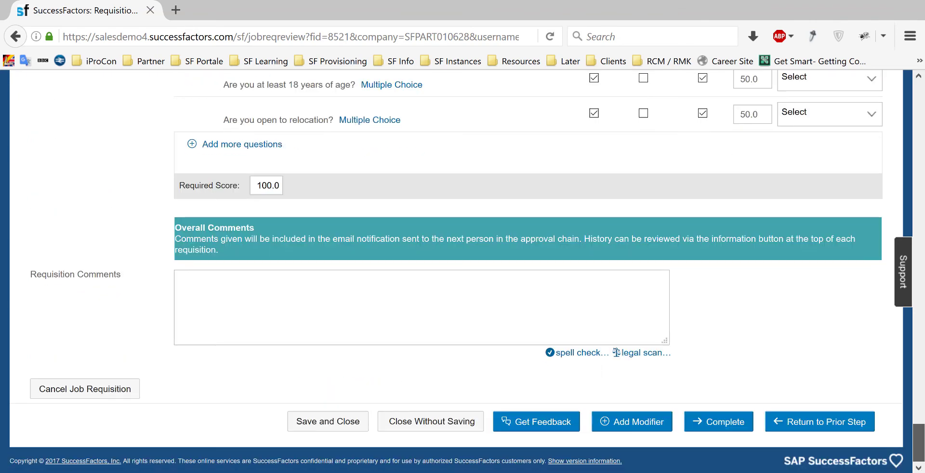
{"action": "left_click", "coordinate": [714, 423]}
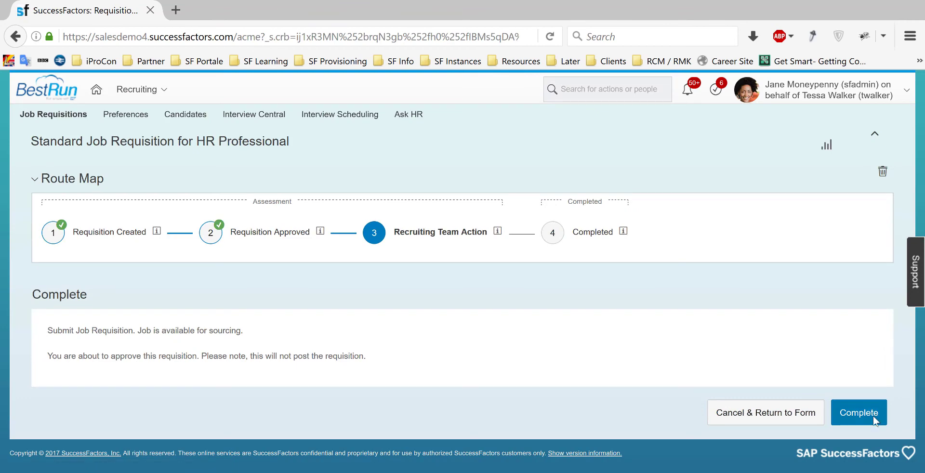
{"action": "left_click", "coordinate": [875, 421]}
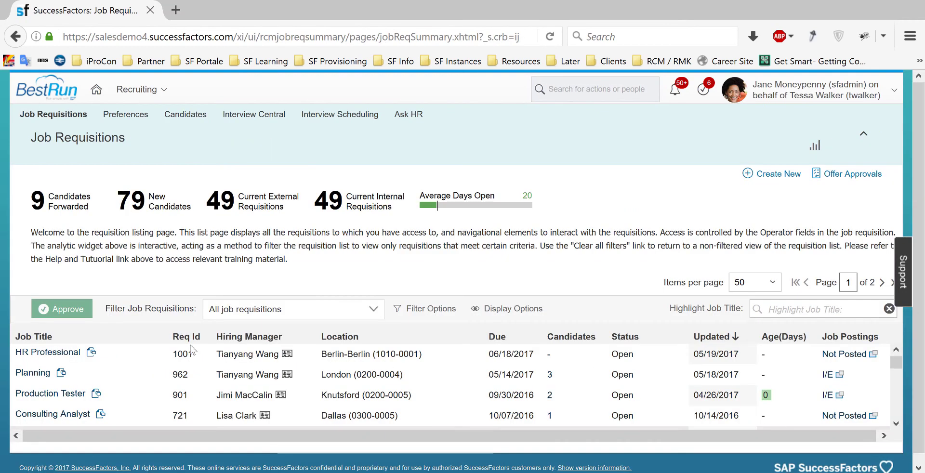
- Post HR Professional to internal and external career sites, both starting 05/19/2017
{"action": "left_click", "coordinate": [91, 352]}
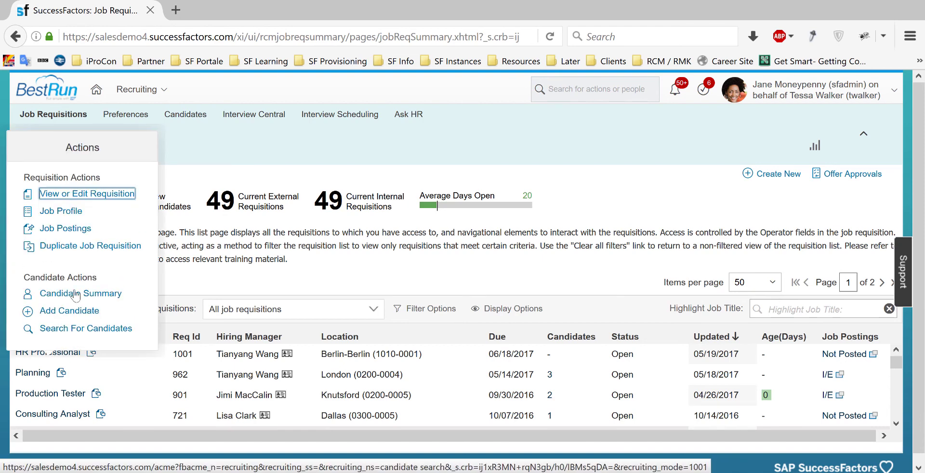
{"action": "left_click", "coordinate": [81, 232]}
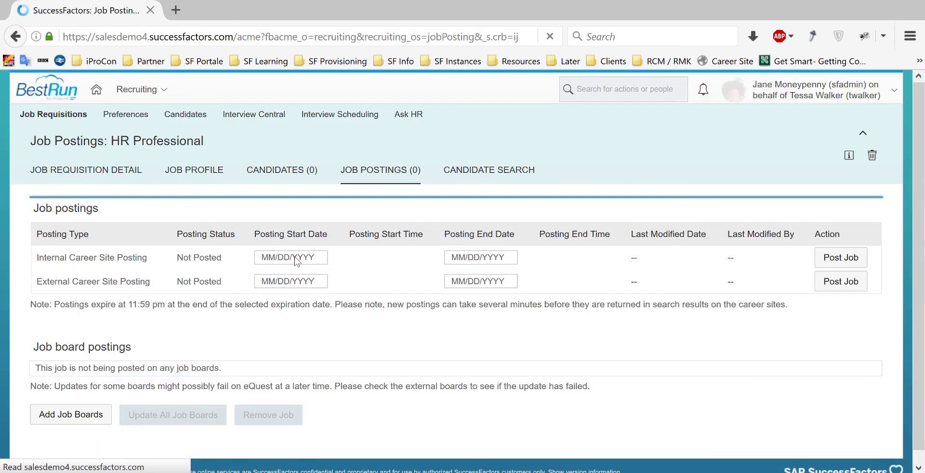
{"action": "left_click", "coordinate": [296, 260]}
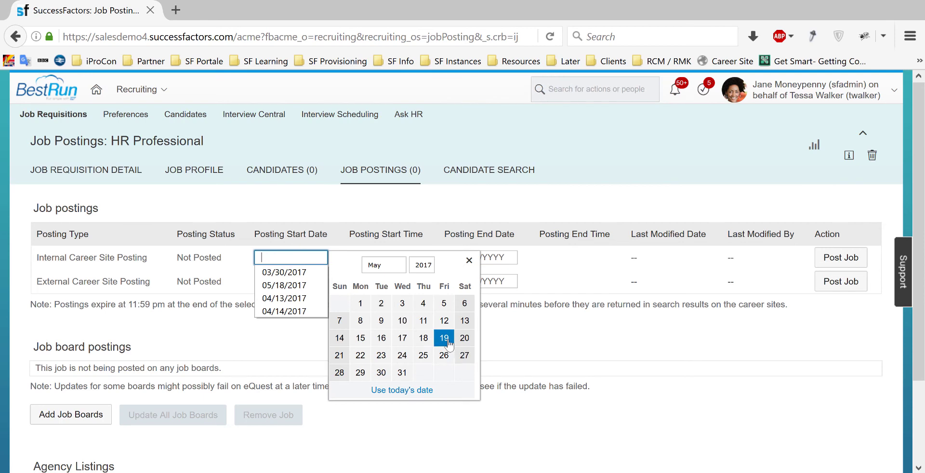
{"action": "left_click", "coordinate": [443, 338]}
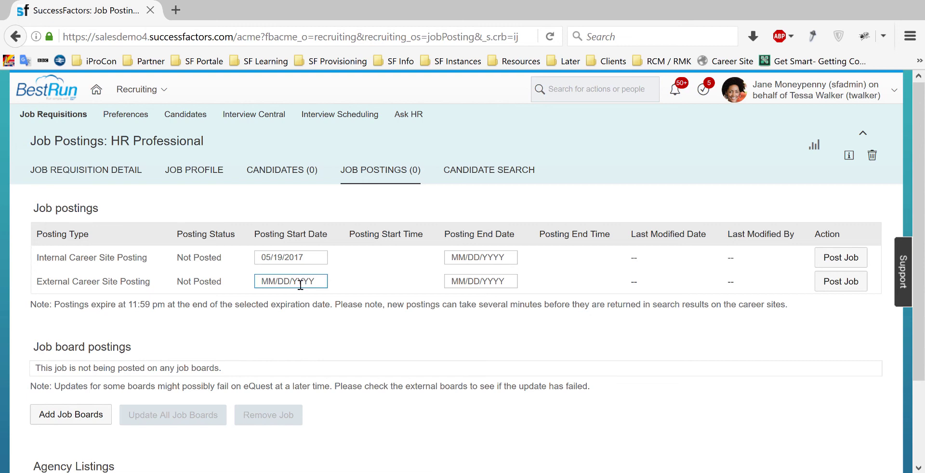
{"action": "left_click", "coordinate": [301, 283]}
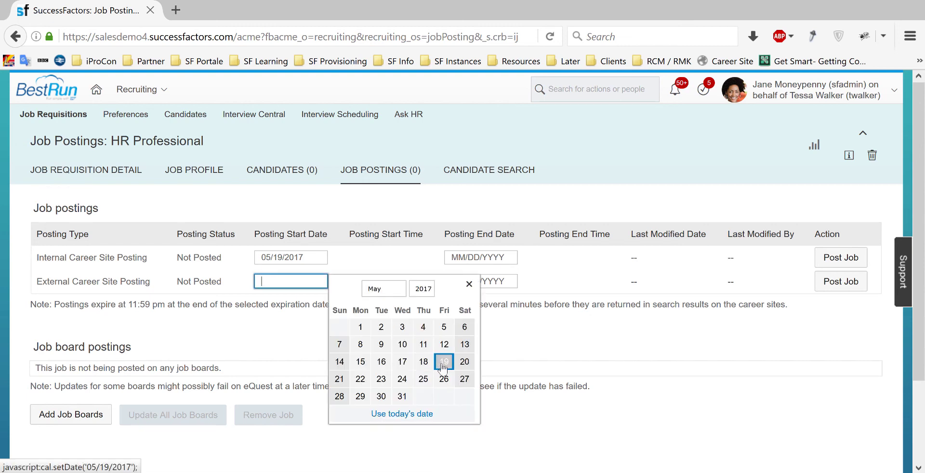
{"action": "left_click", "coordinate": [442, 362]}
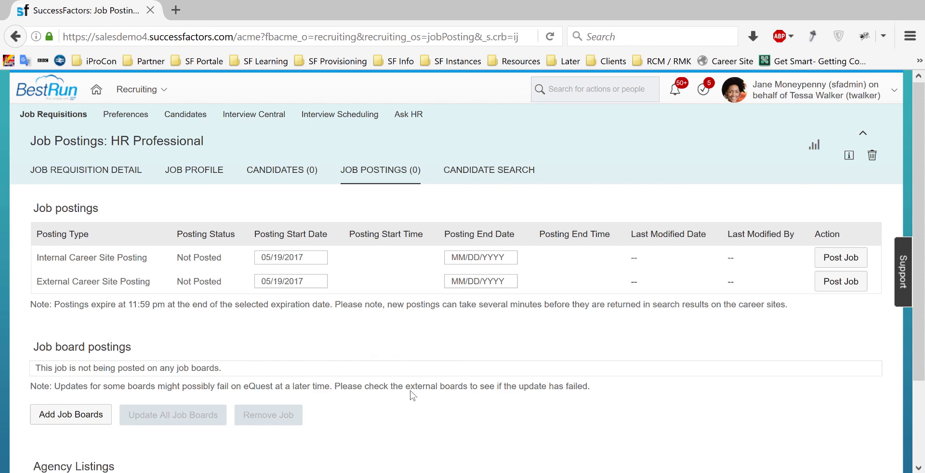
{"action": "left_click", "coordinate": [829, 261]}
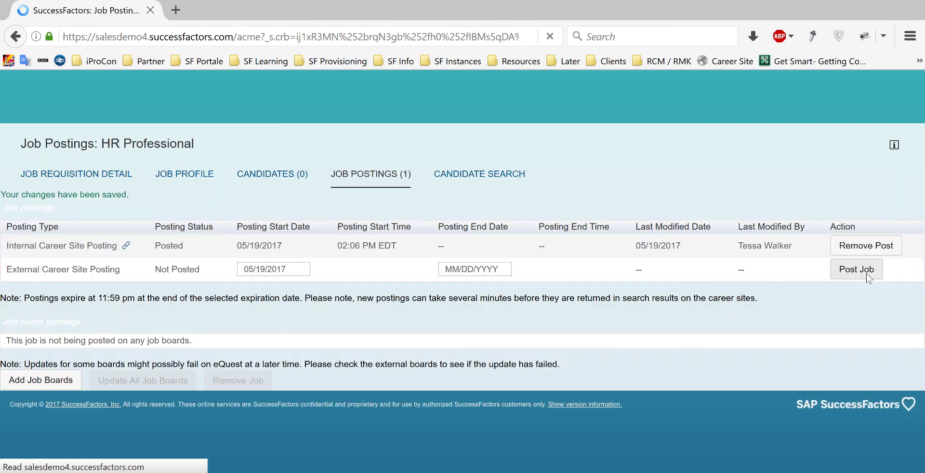
{"action": "left_click", "coordinate": [866, 273]}
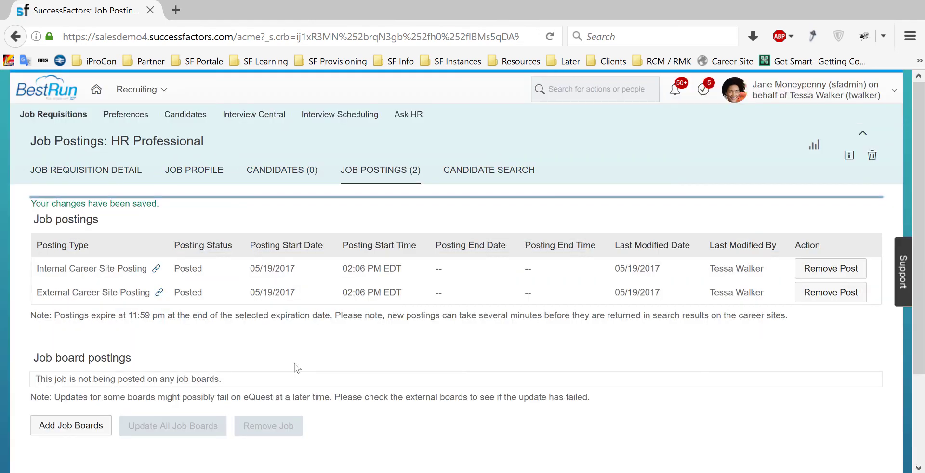